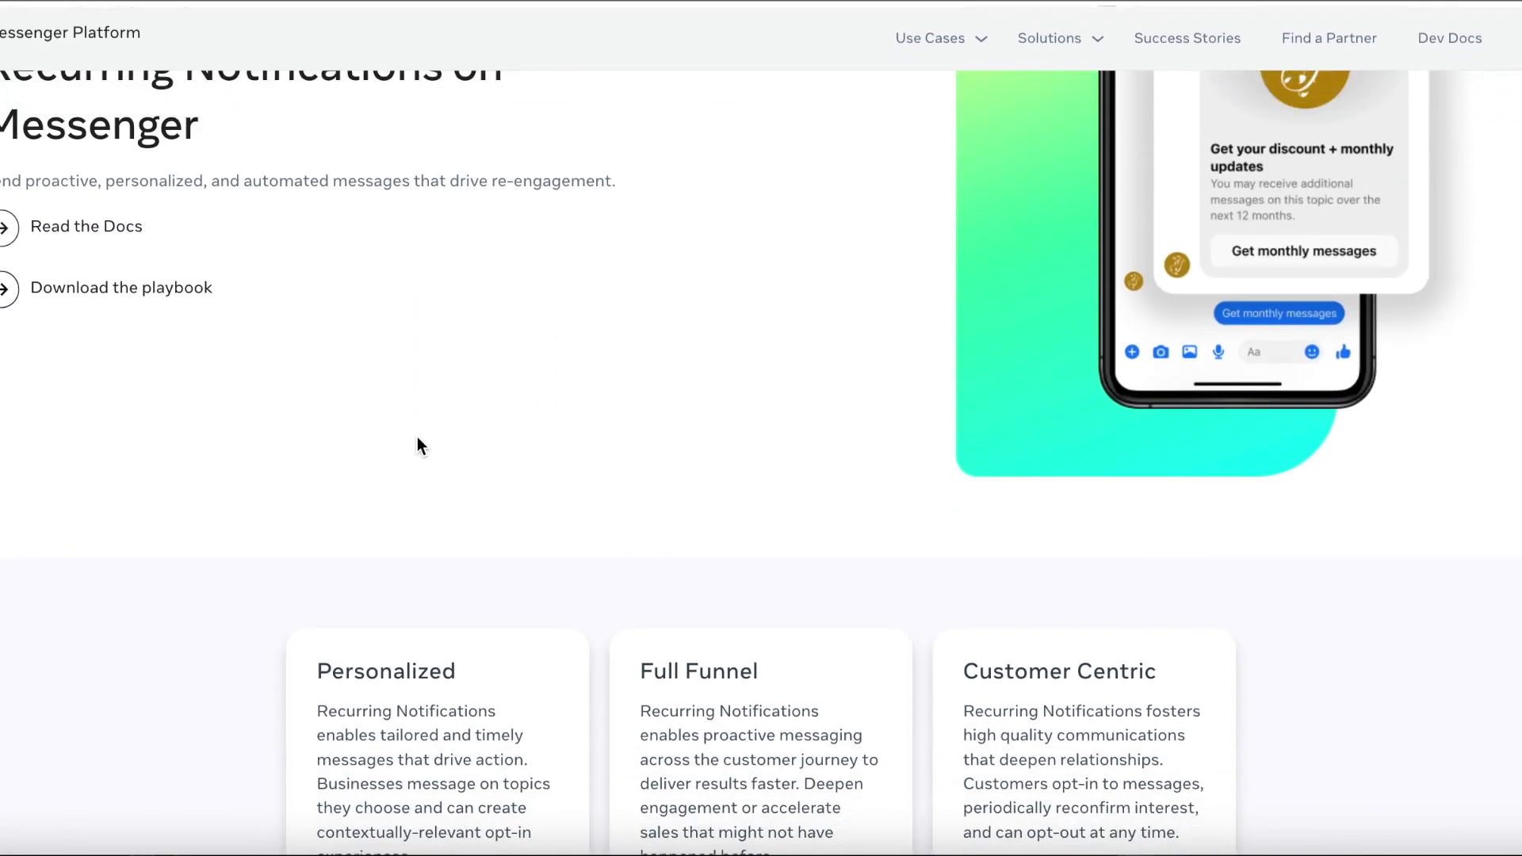
scroll(419, 443, down, 15)
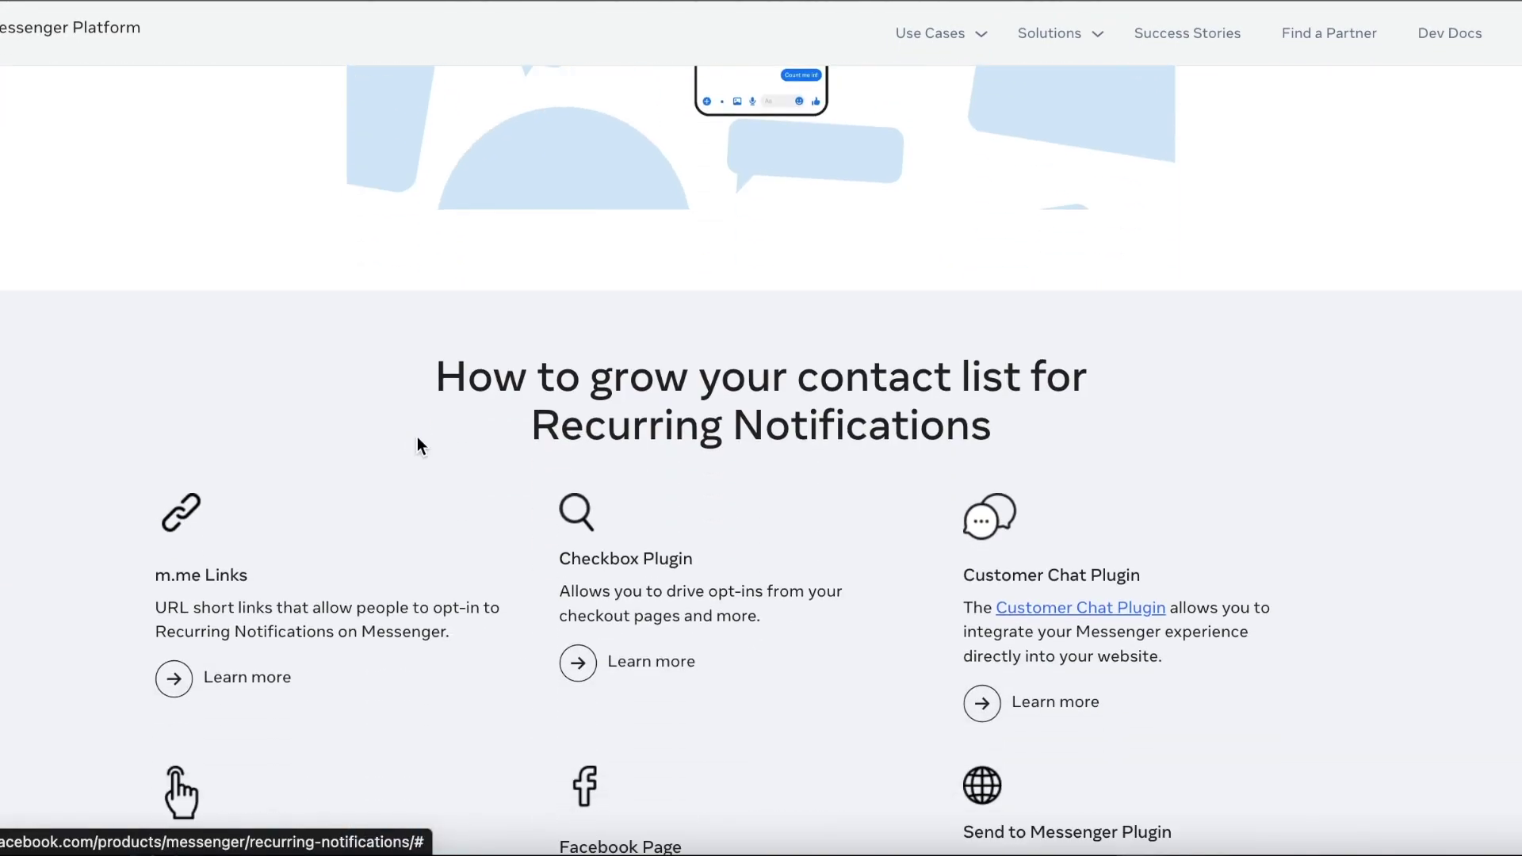
Highlight the m.me Links, Customer Chat Plugin, click-to-Messenger Ads and Facebook Page growth options, then reach Driving sales
scroll(421, 445, up, 4)
scroll(418, 432, up, 2)
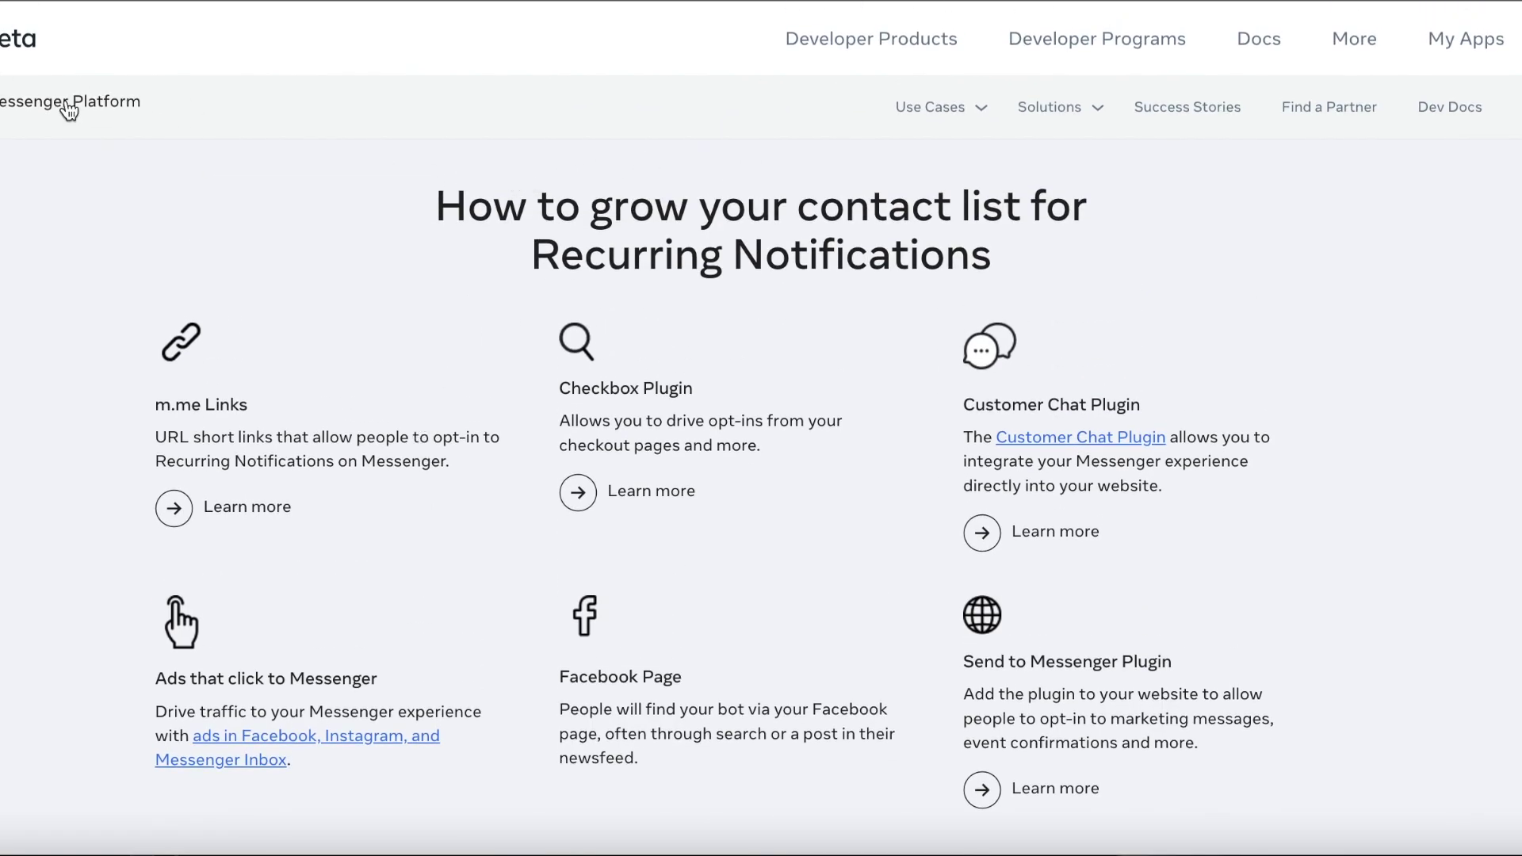
drag(146, 402, 676, 395)
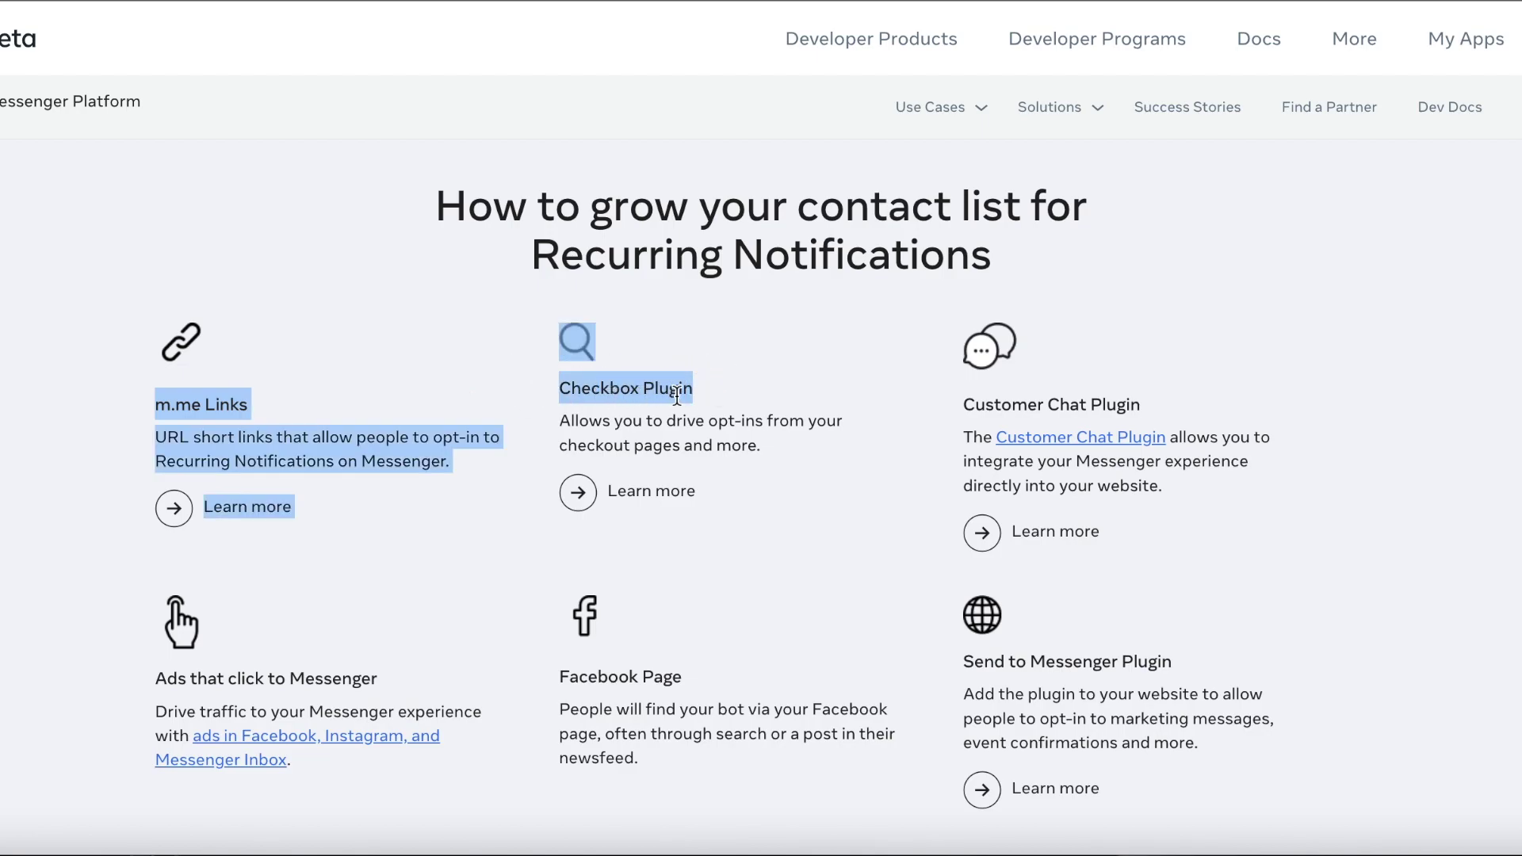
drag(974, 404, 1170, 408)
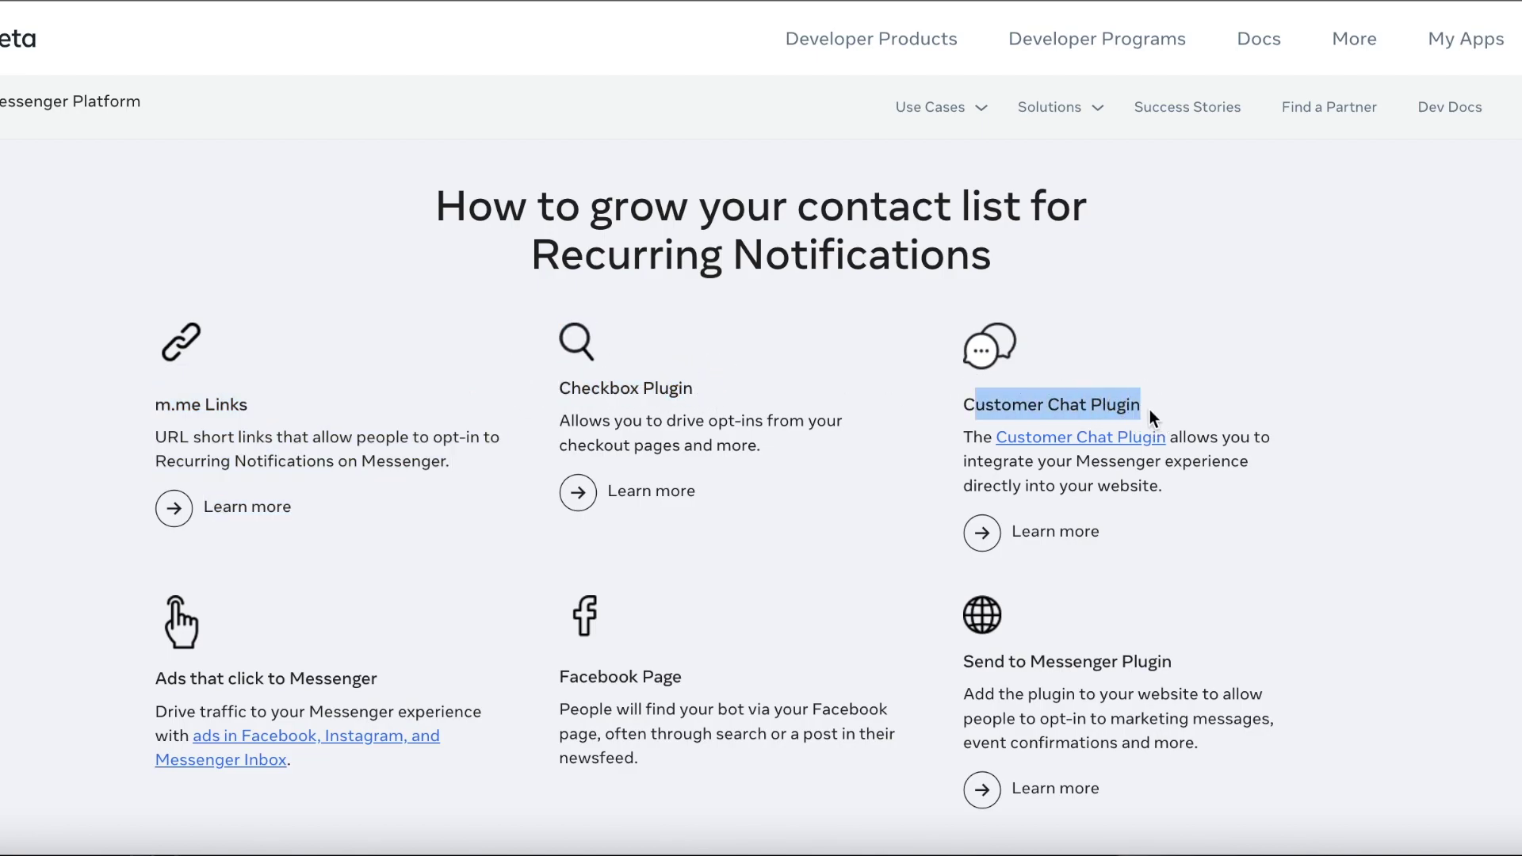
drag(154, 680, 306, 678)
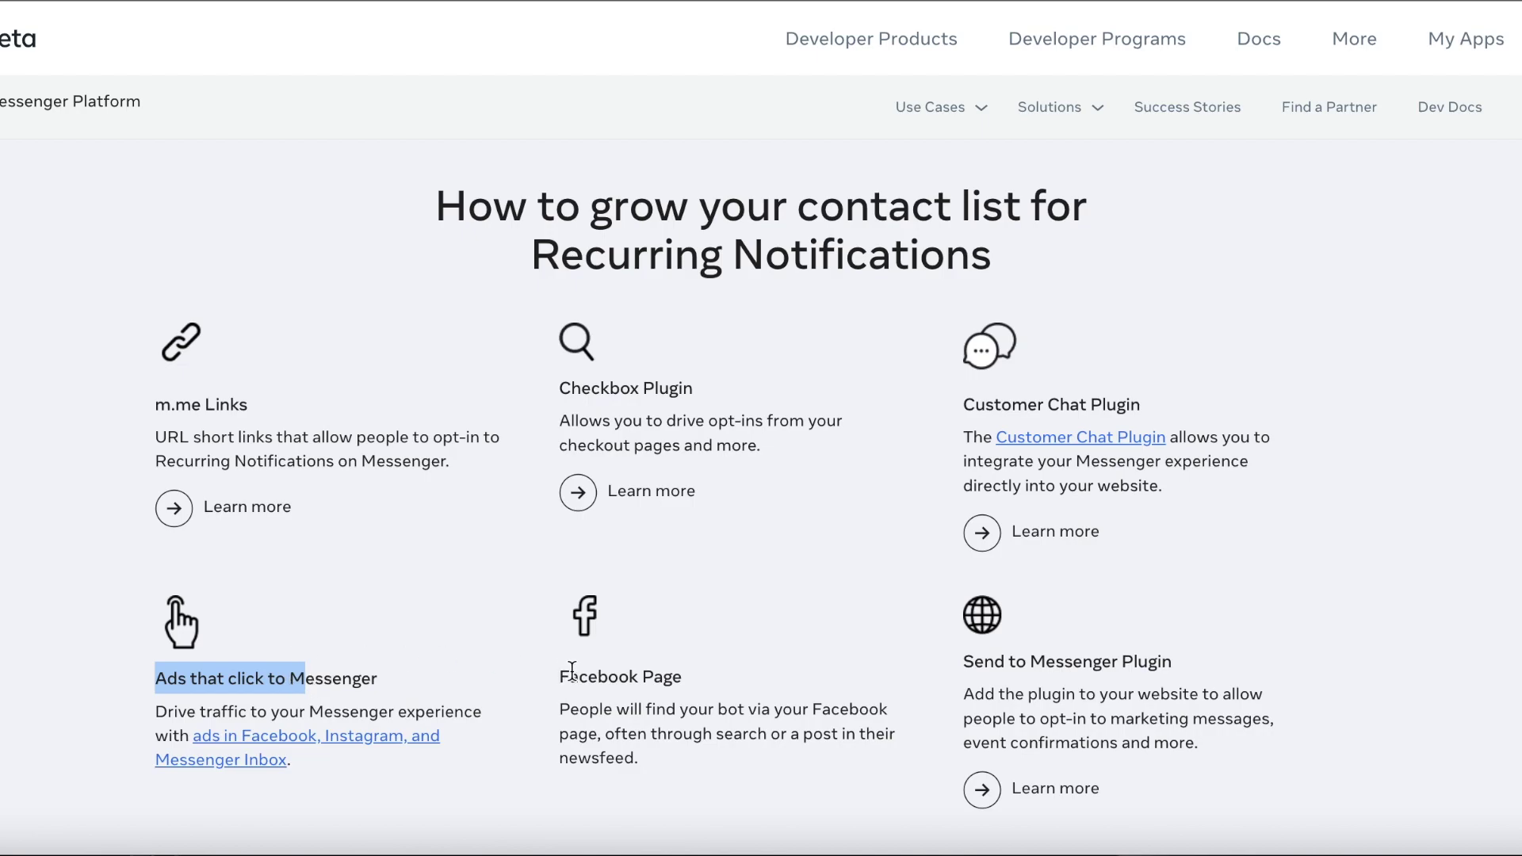
drag(537, 666, 720, 757)
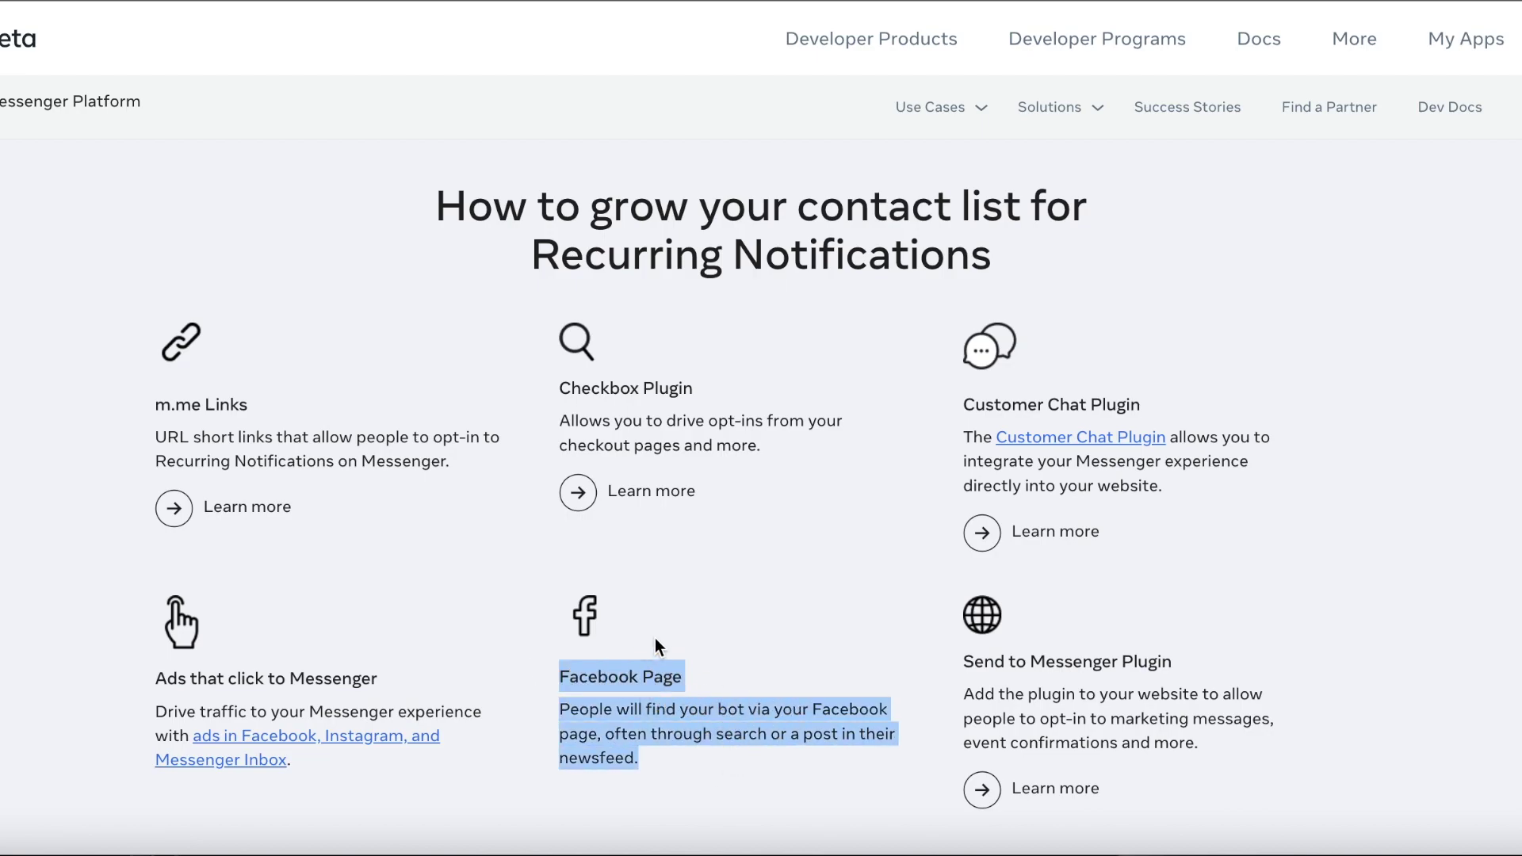
scroll(655, 639, down, 10)
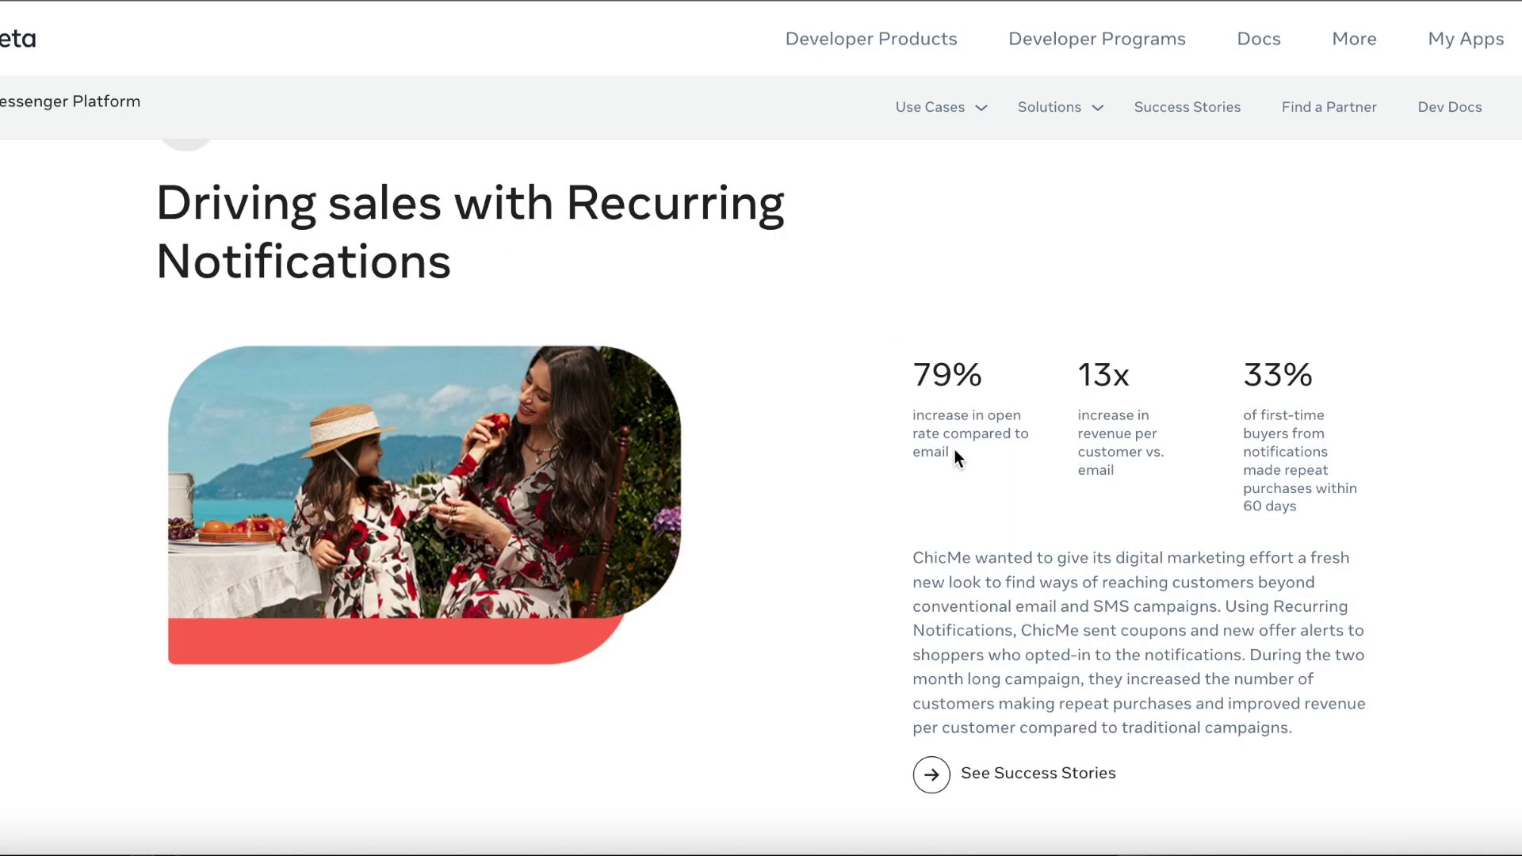
drag(969, 446, 906, 372)
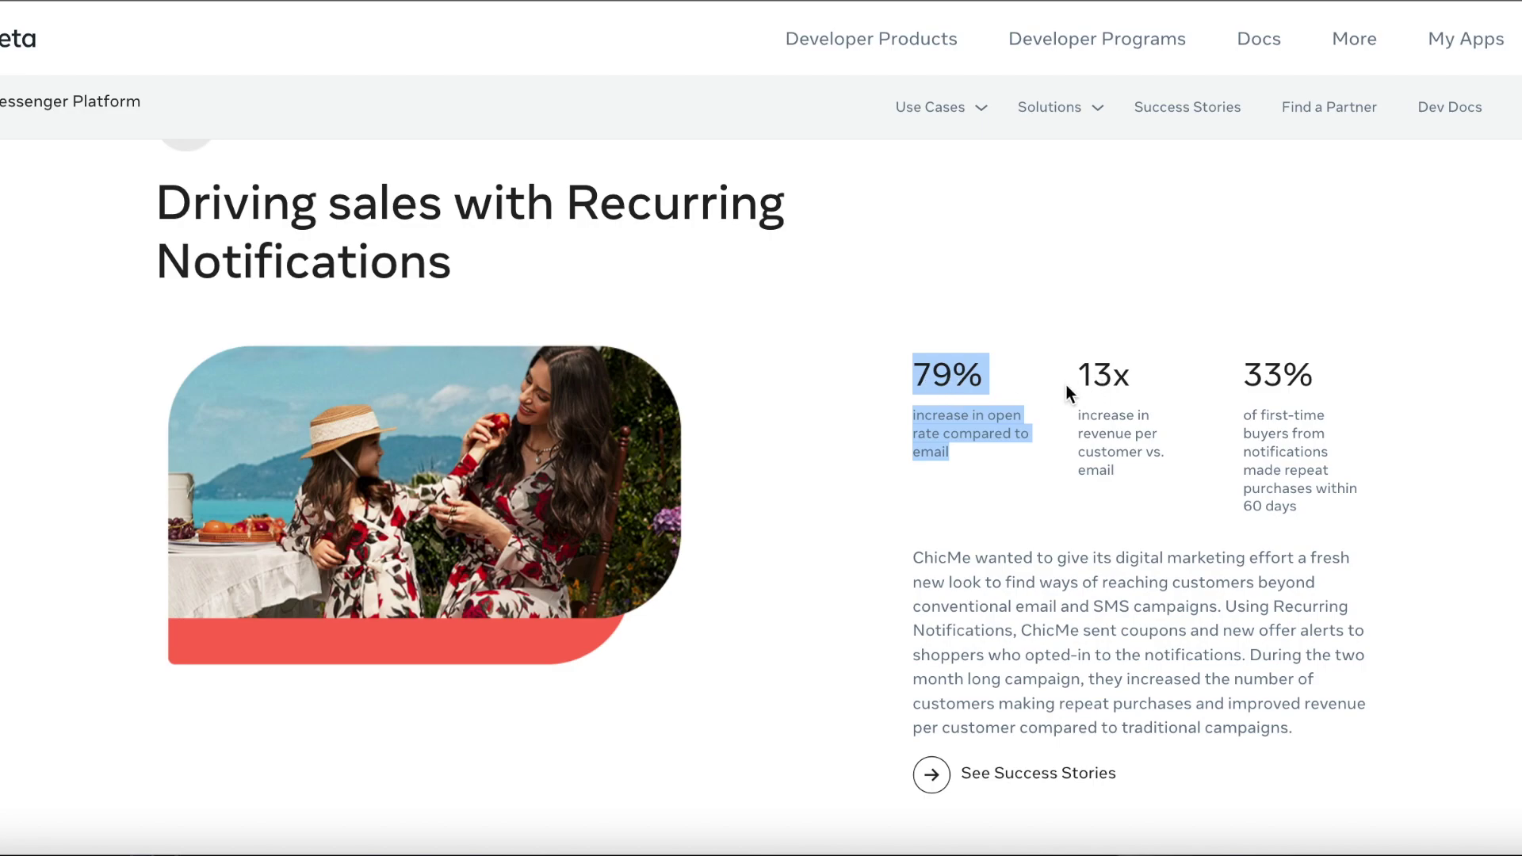
drag(1082, 433, 1211, 456)
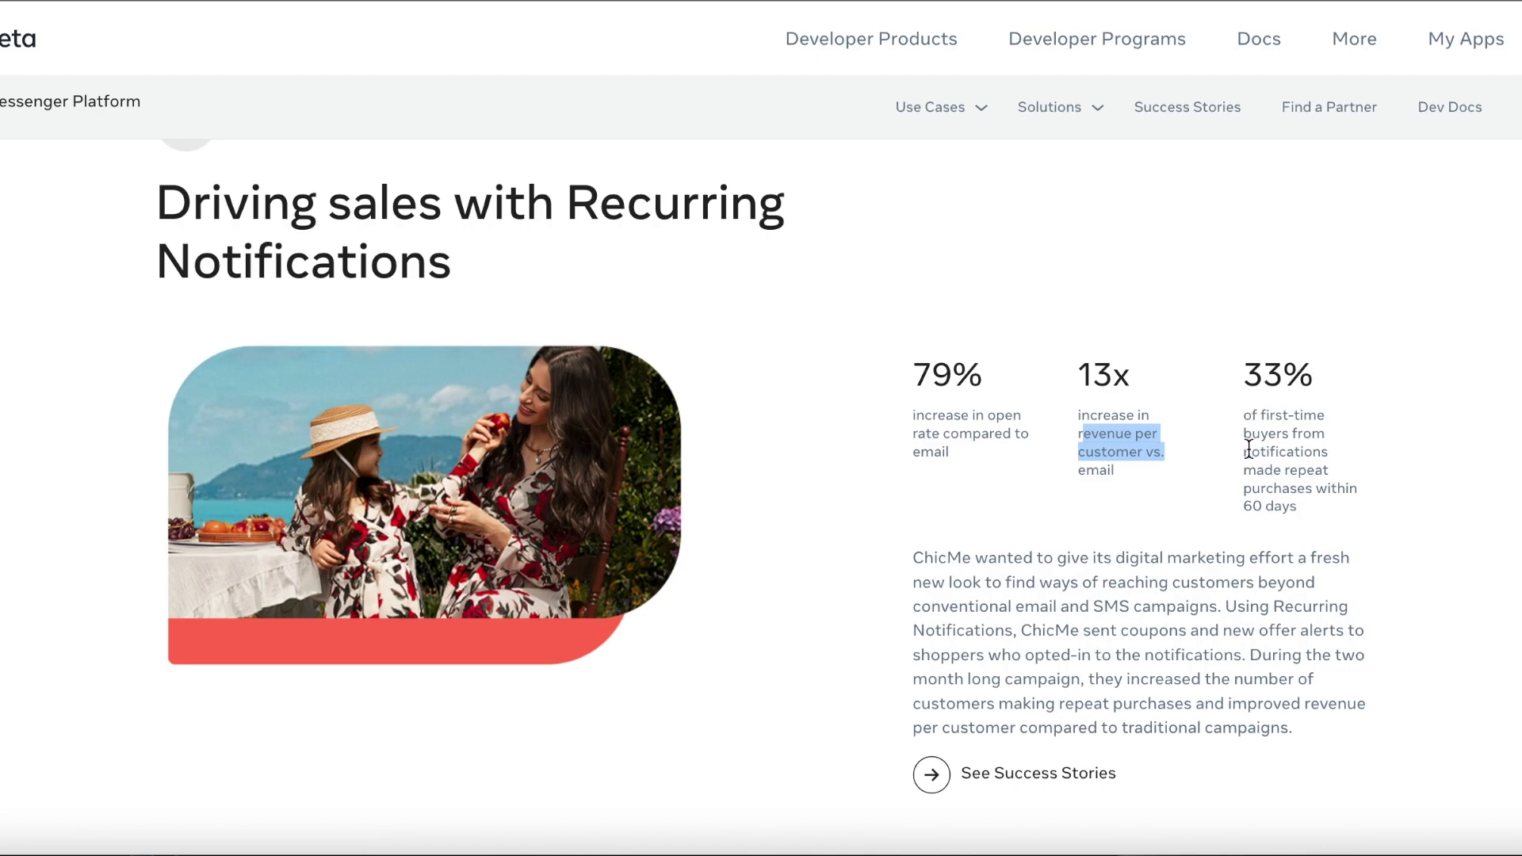
drag(1250, 483, 1251, 388)
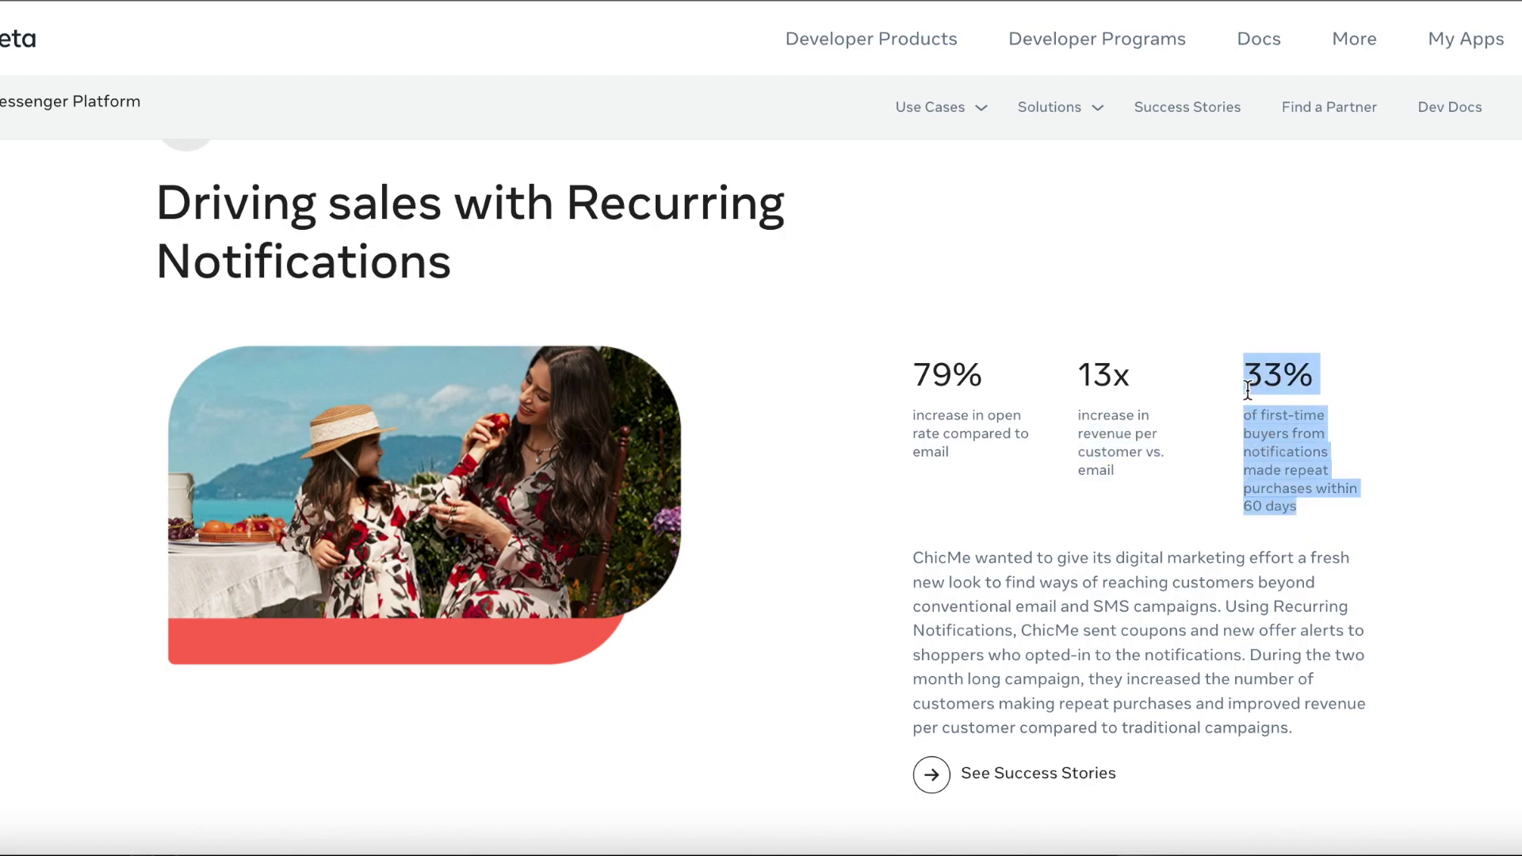
drag(894, 380, 1361, 514)
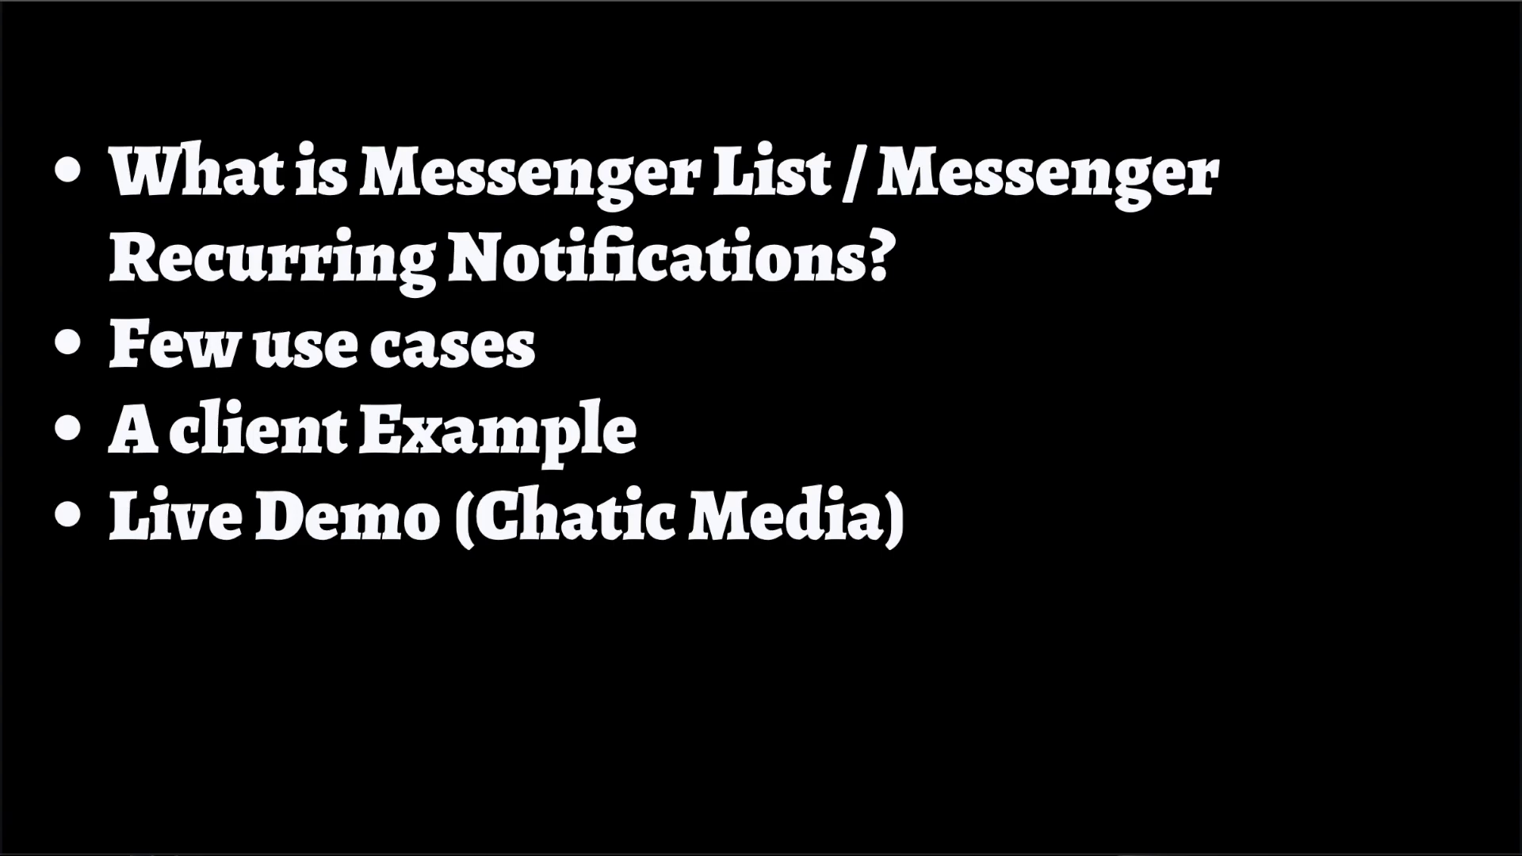
key(Right)
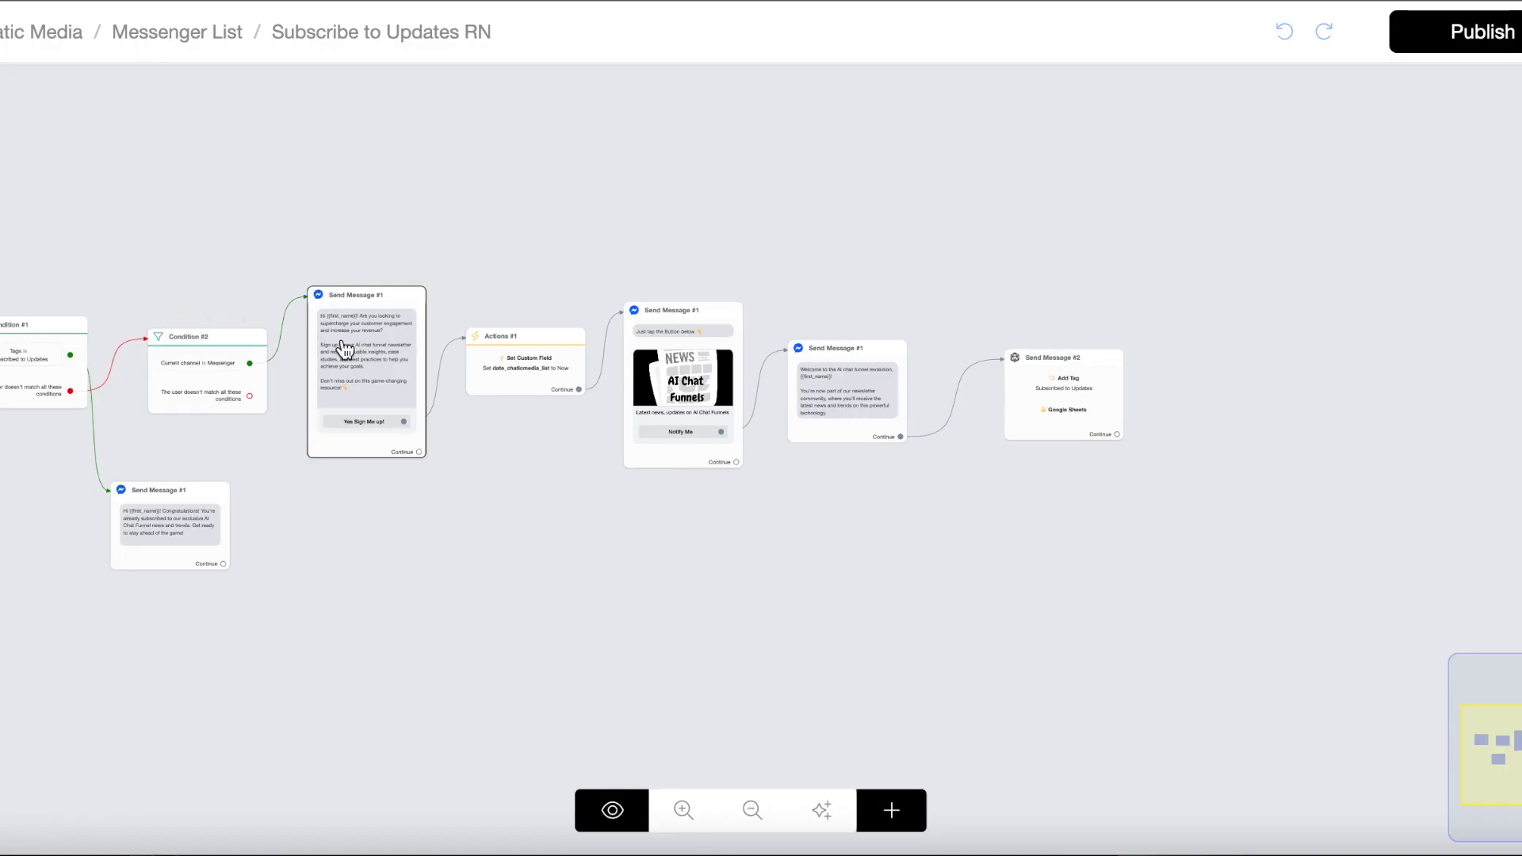
Scroll up on the Subscribe to Updates RN flow in the UChat flow builder
scroll(387, 364, up, 5)
Zoom across the flow from the sign-up message to the Subscribed to Updates tag step
scroll(387, 367, up, 1)
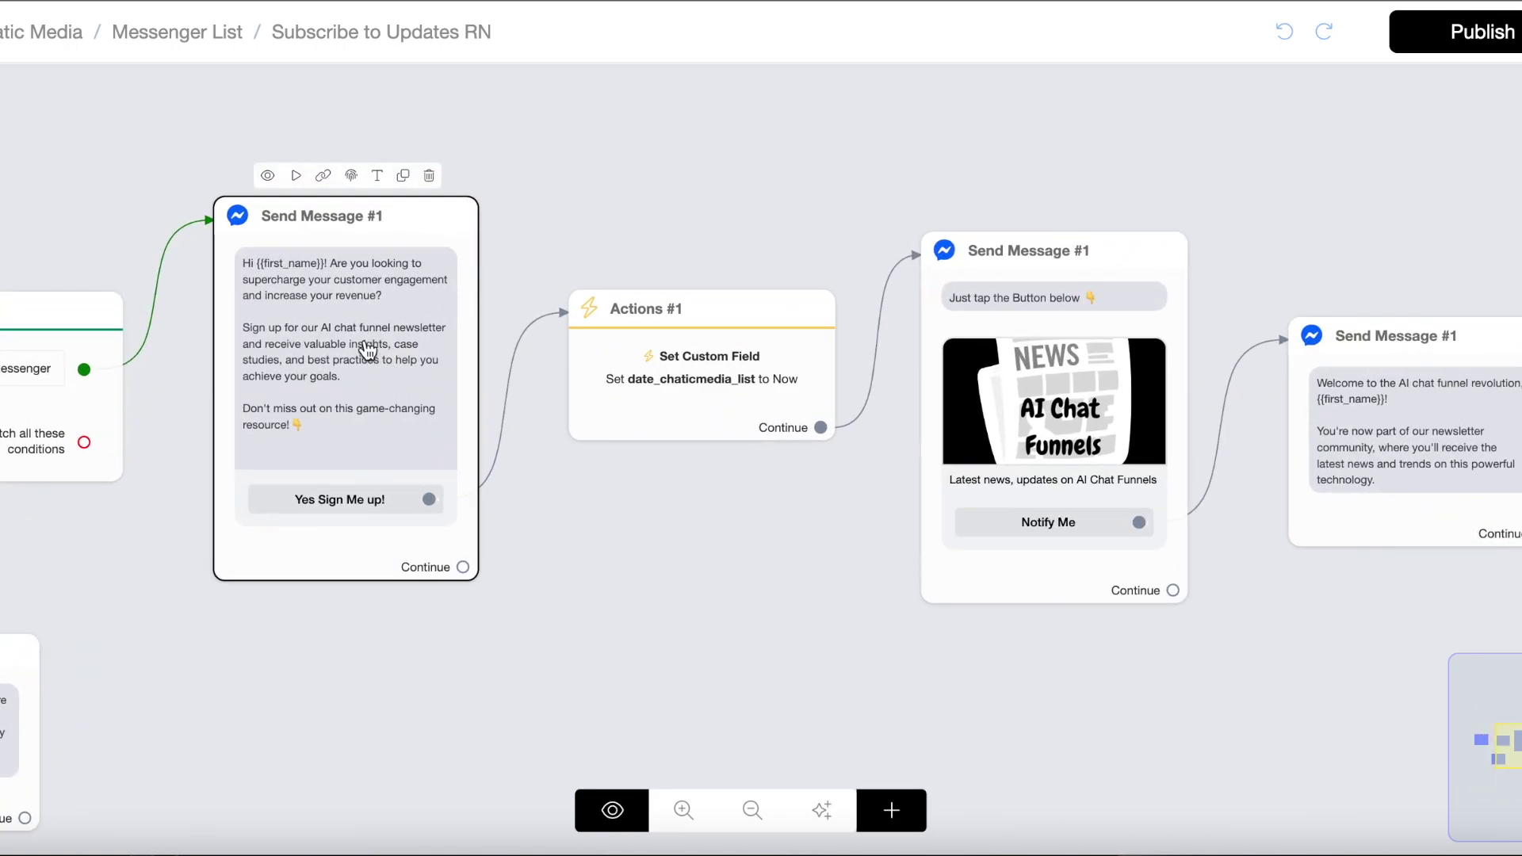
scroll(367, 350, up, 4)
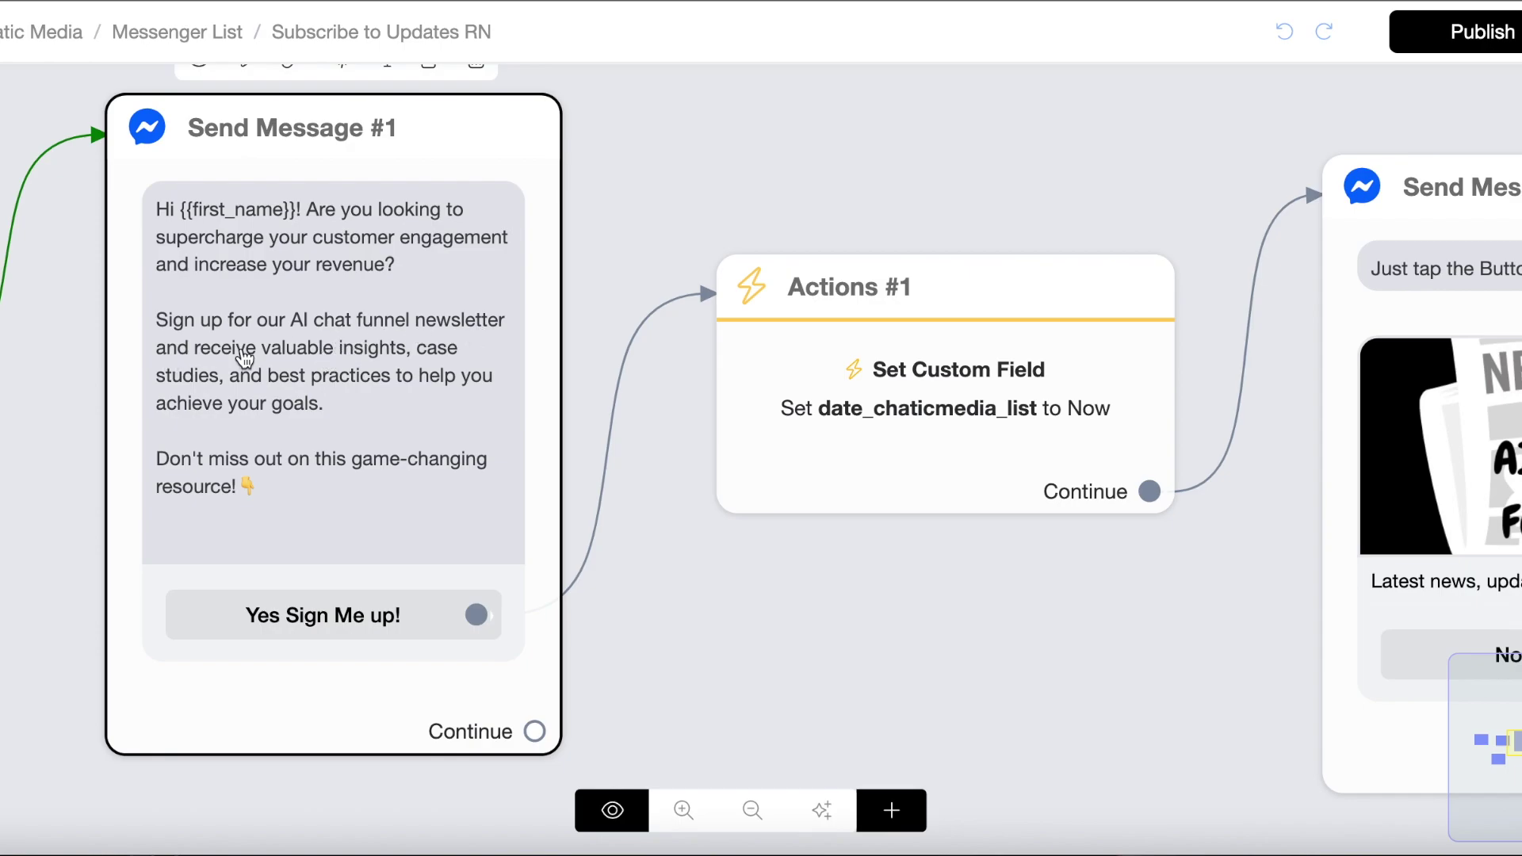
scroll(412, 353, up, 2)
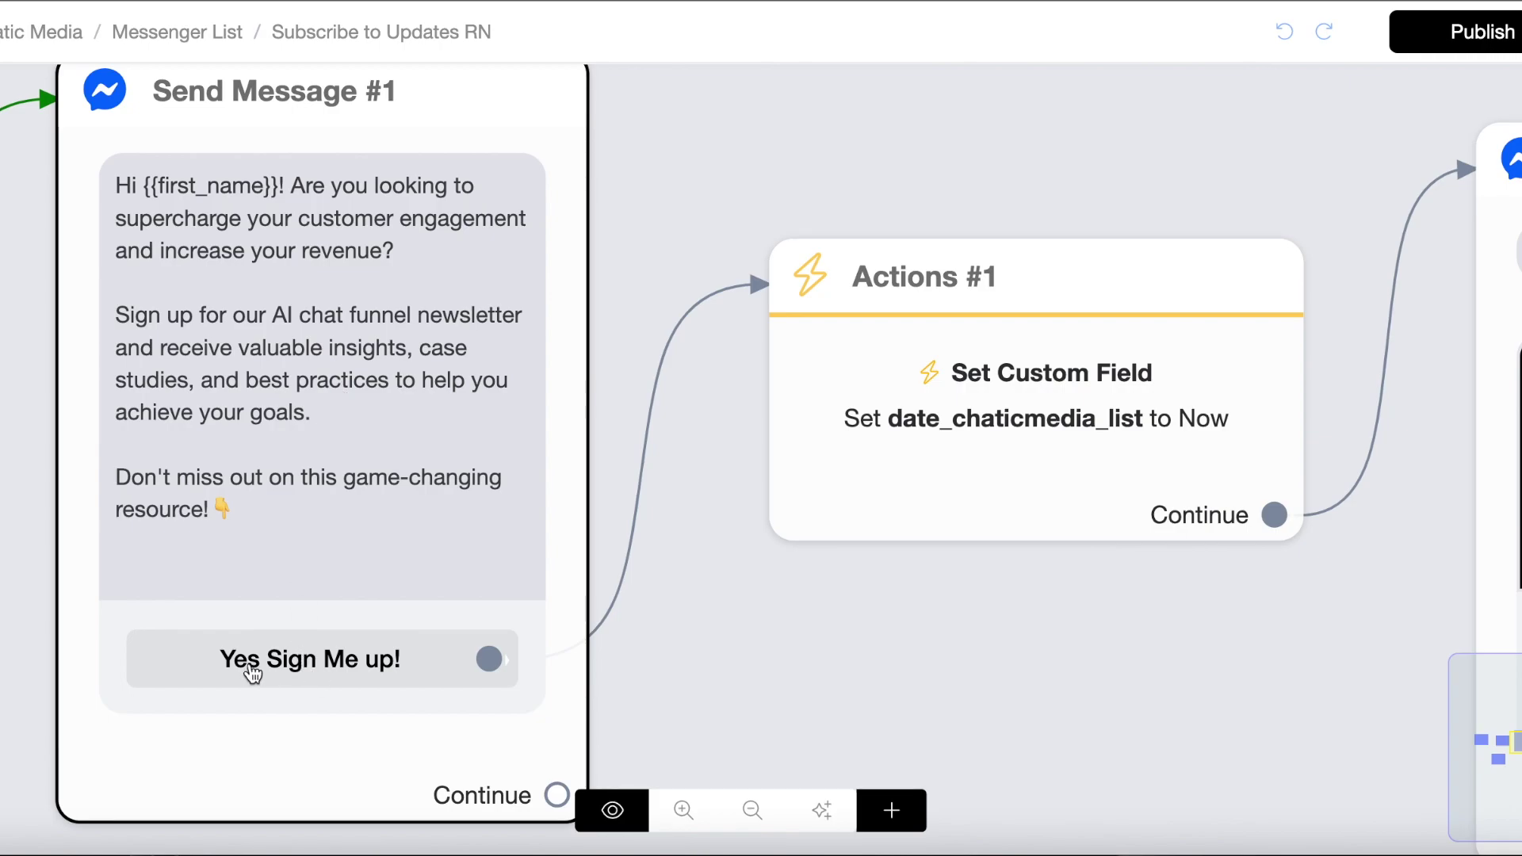
scroll(180, 611, down, 5)
scroll(316, 595, up, 5)
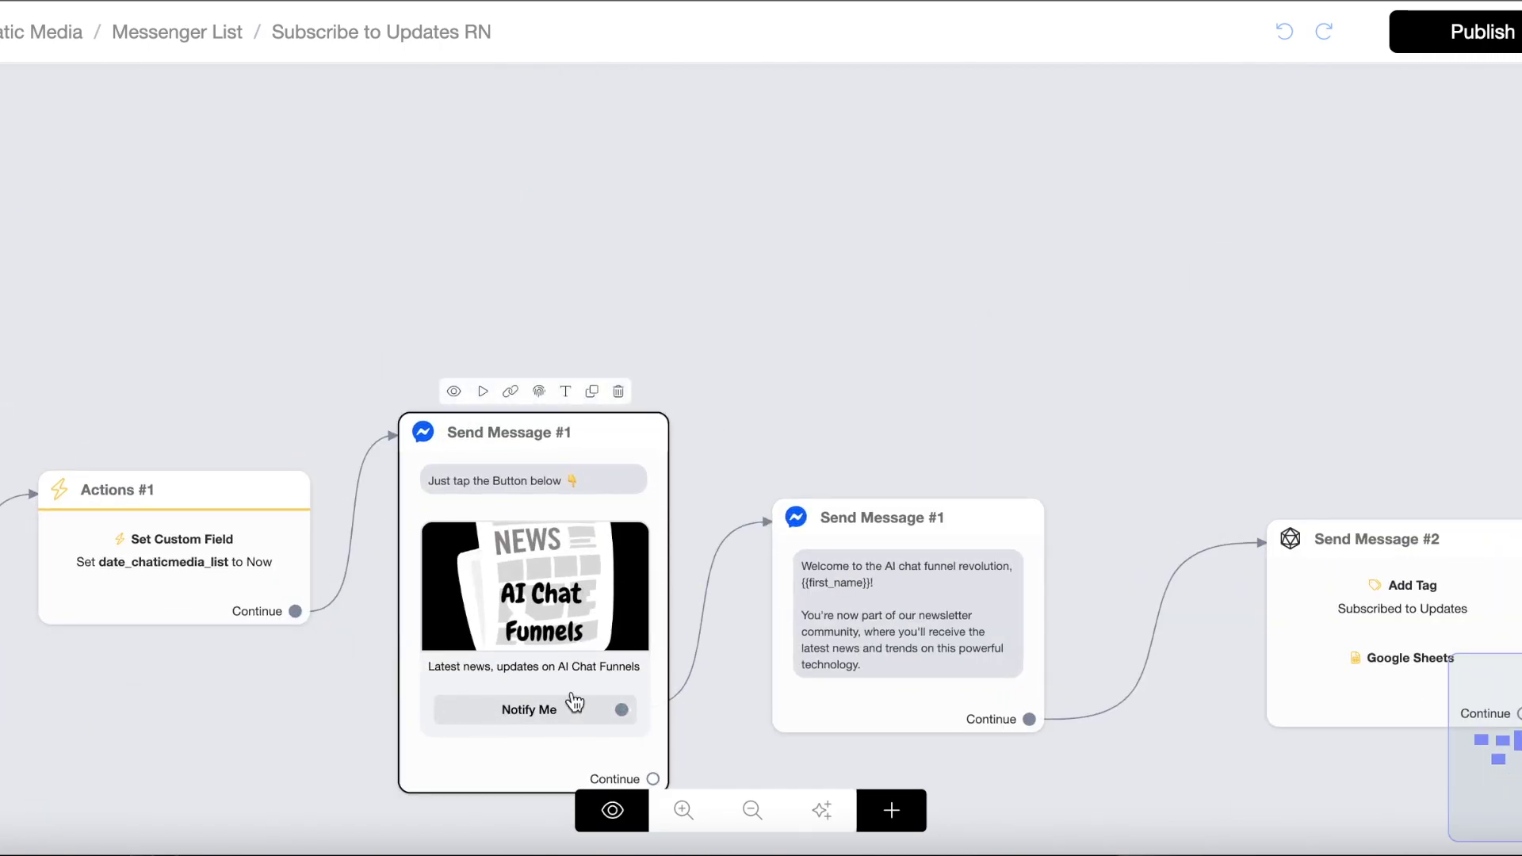
scroll(1369, 650, up, 8)
scroll(1219, 641, down, 8)
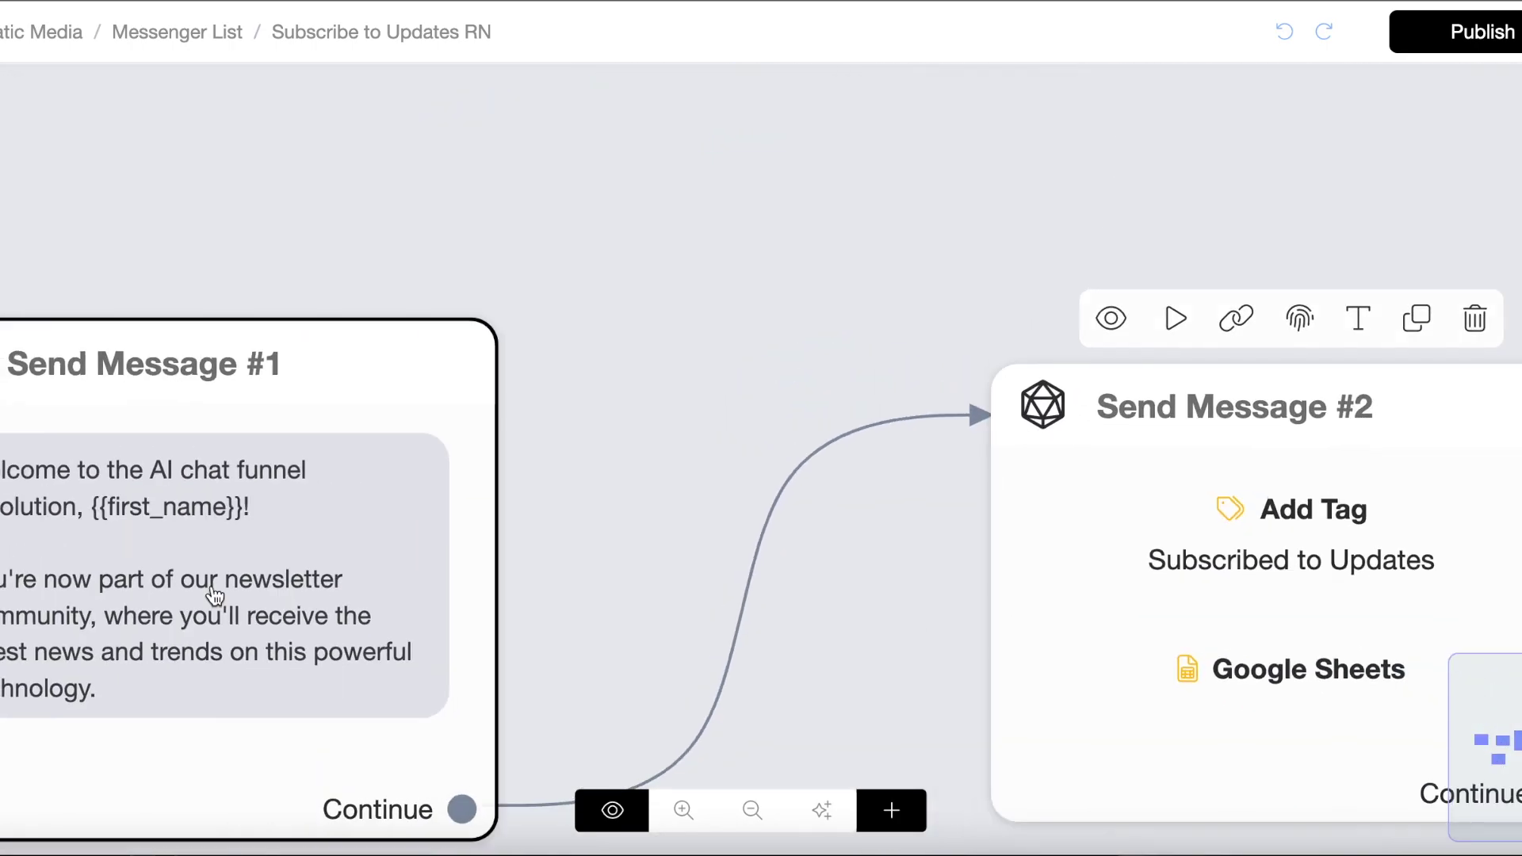
scroll(142, 593, down, 2)
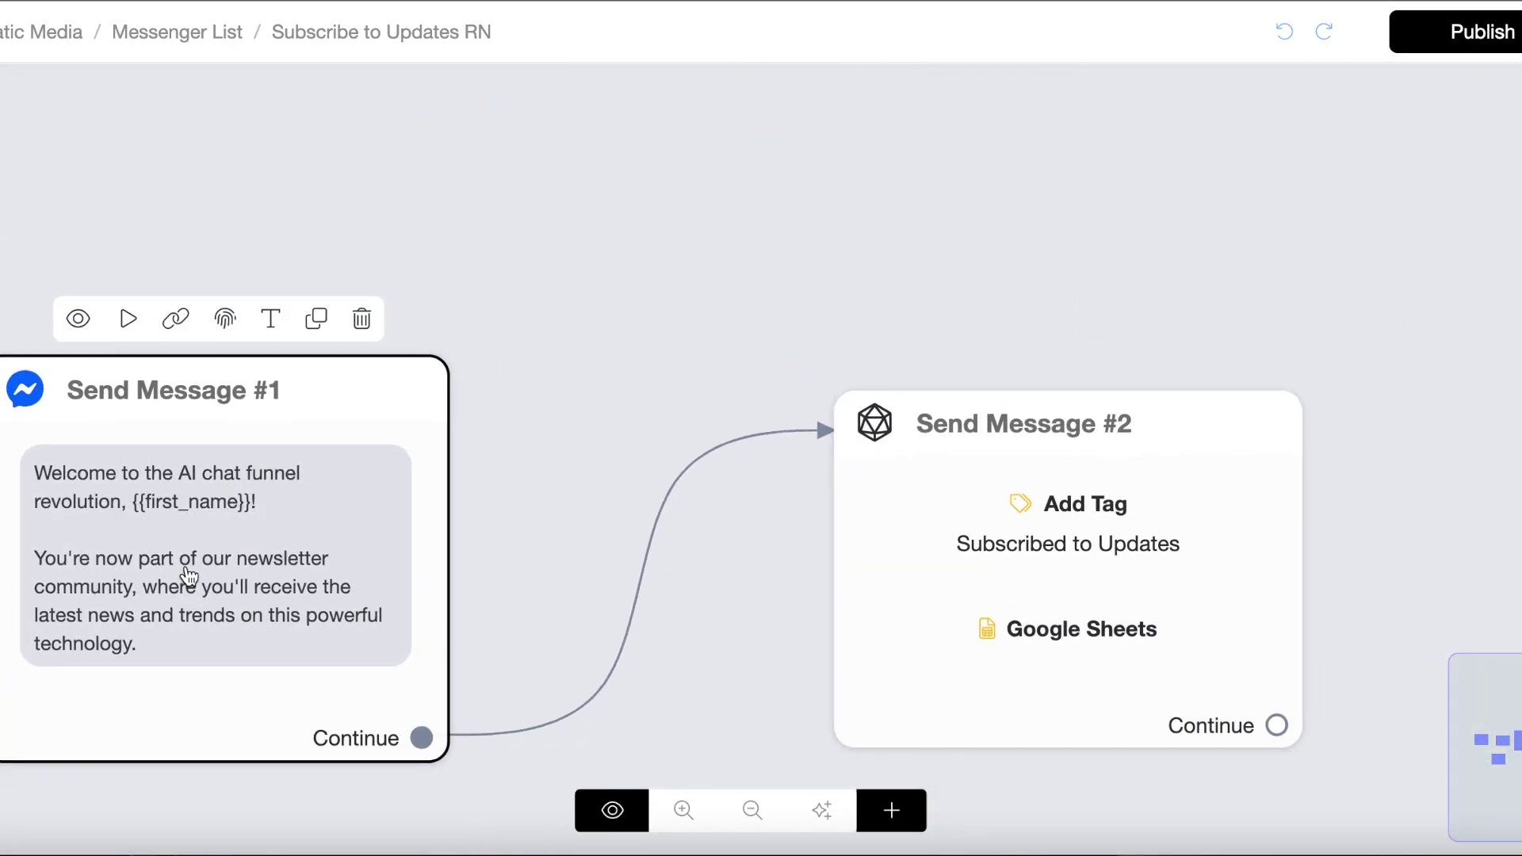
Select the final Send Message #2 node holding the Google Sheets action
mouse_move(1105, 571)
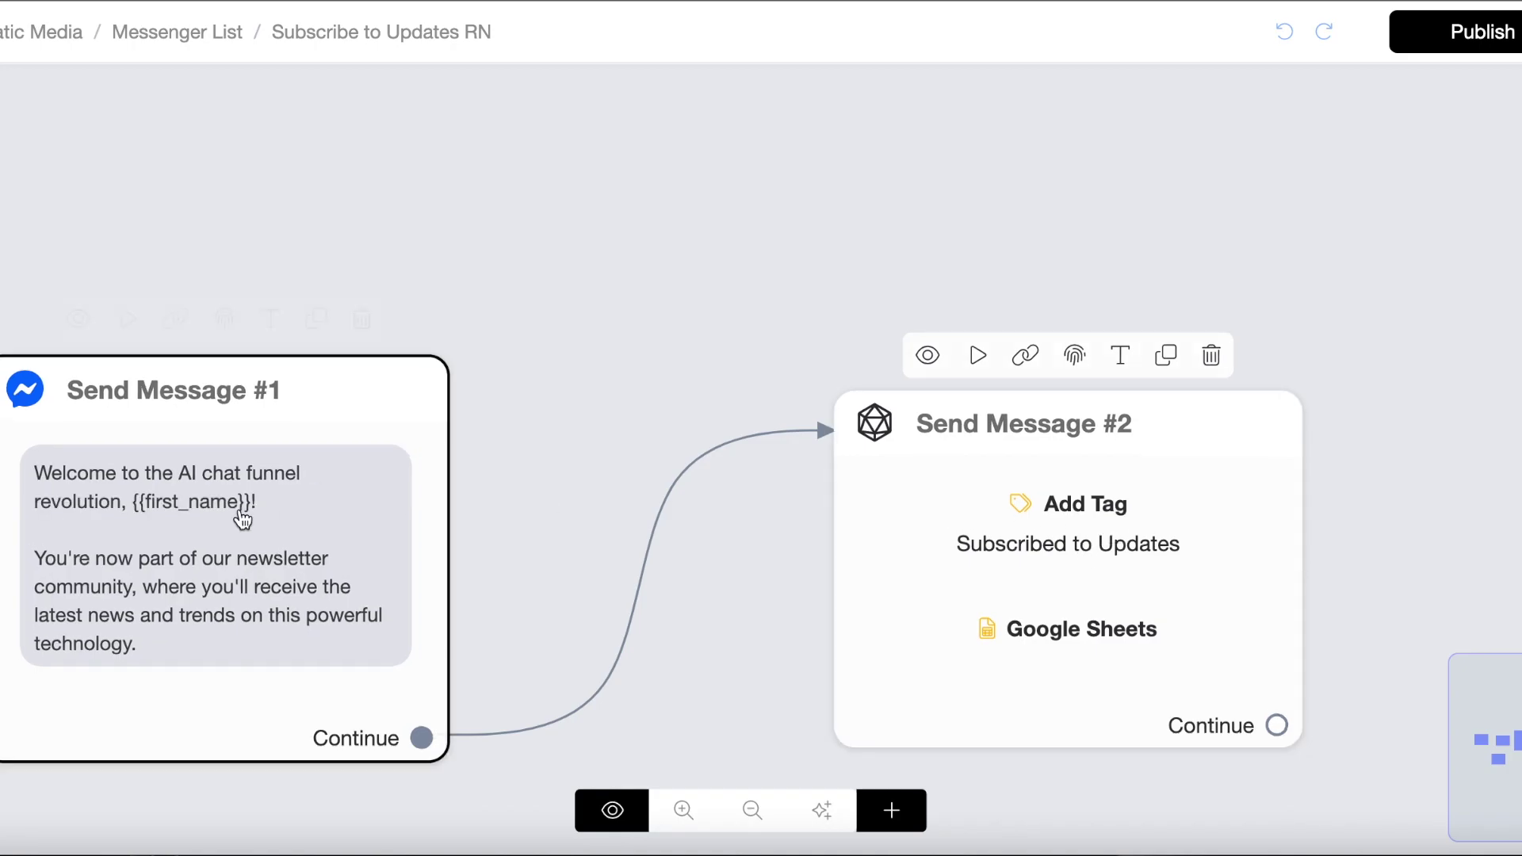
scroll(1026, 394, down, 2)
scroll(1269, 555, up, 3)
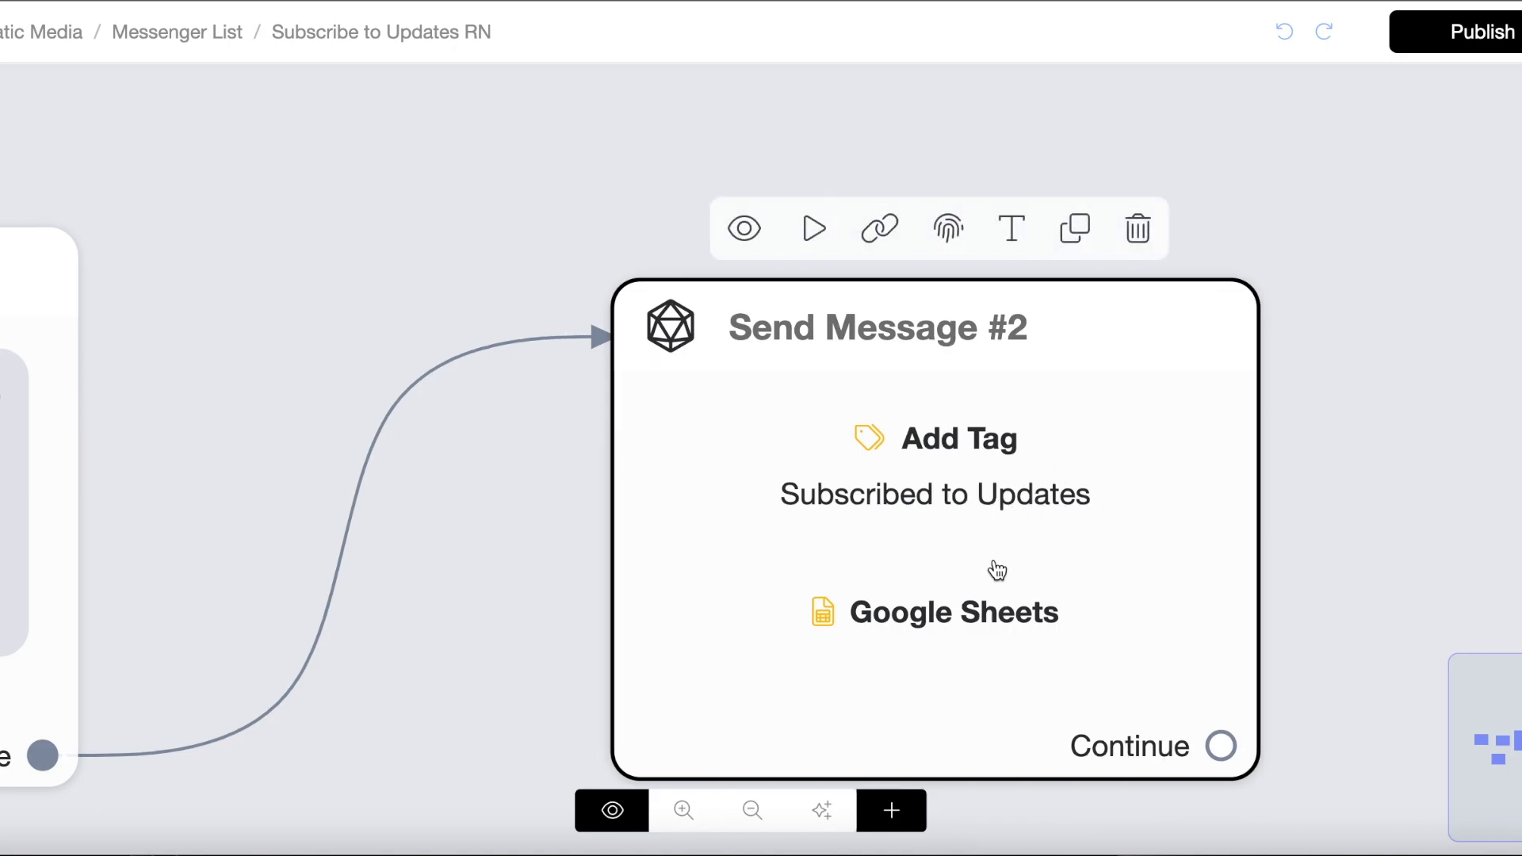
scroll(1020, 581, down, 3)
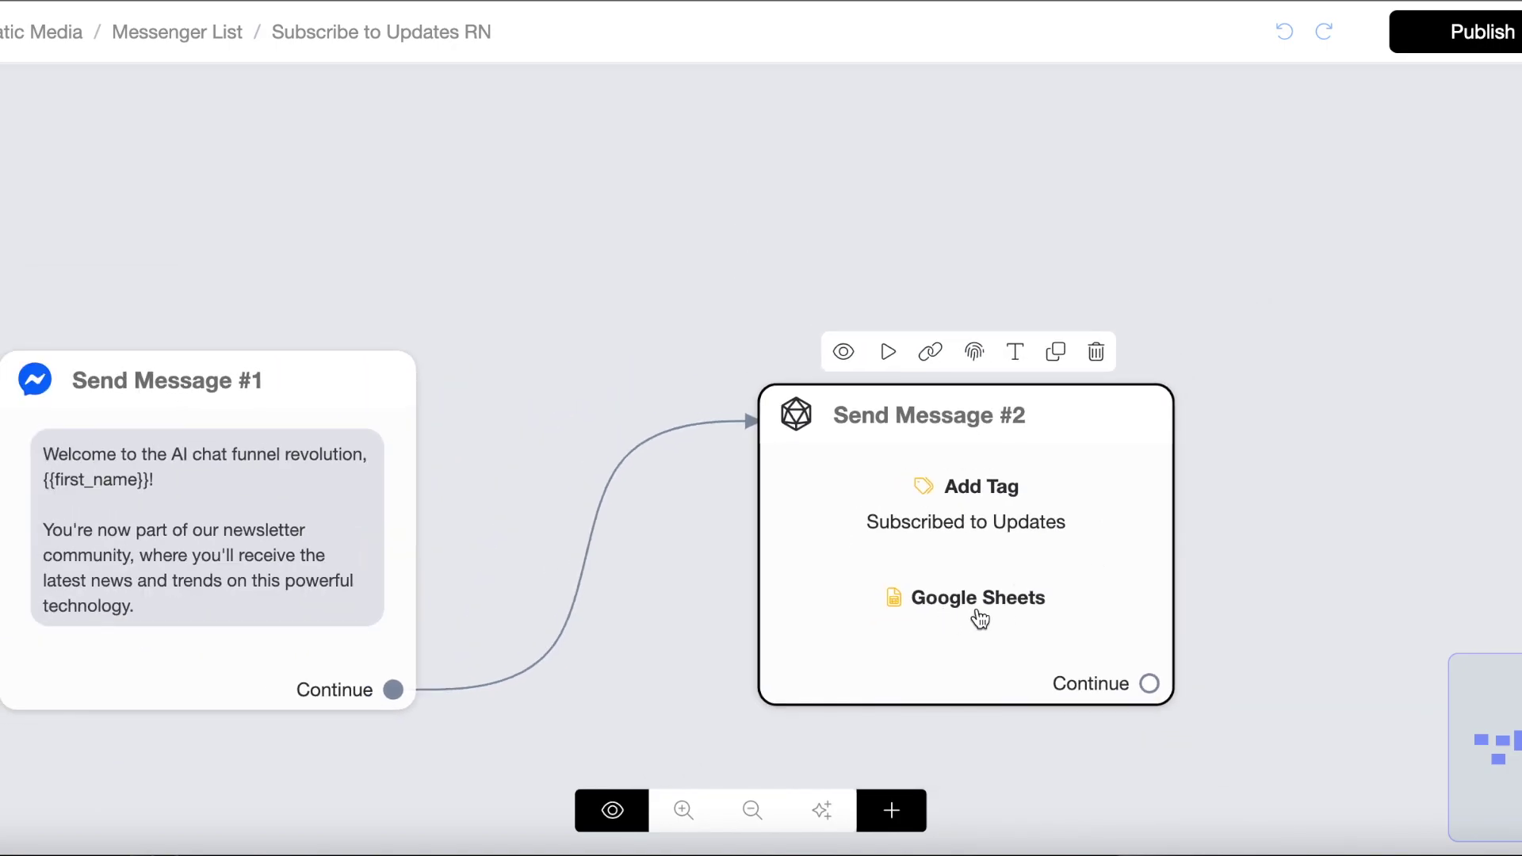
click(1000, 618)
scroll(1030, 603, down, 2)
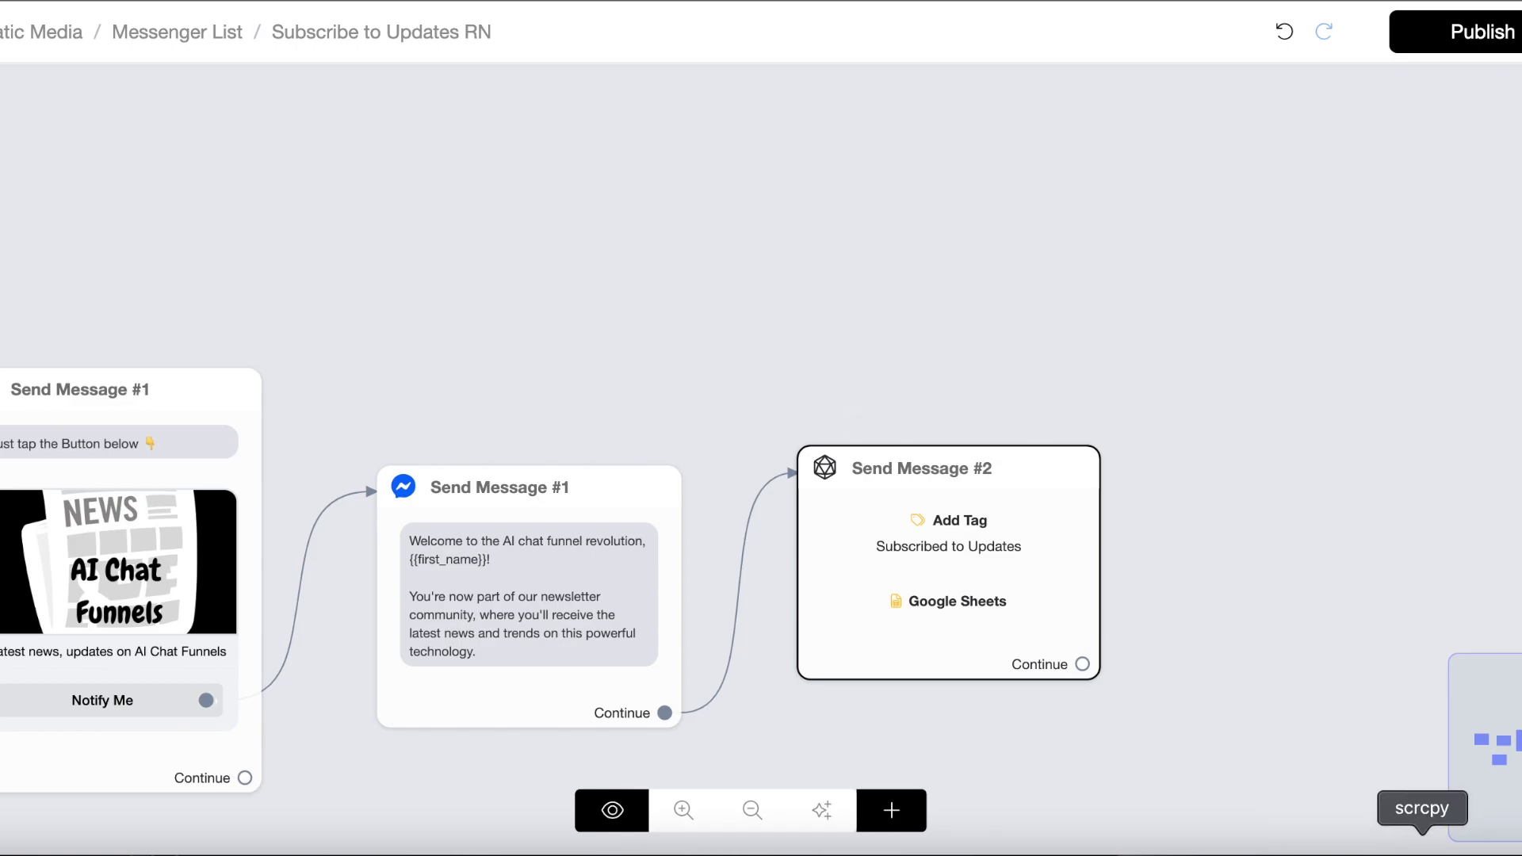
click(1423, 850)
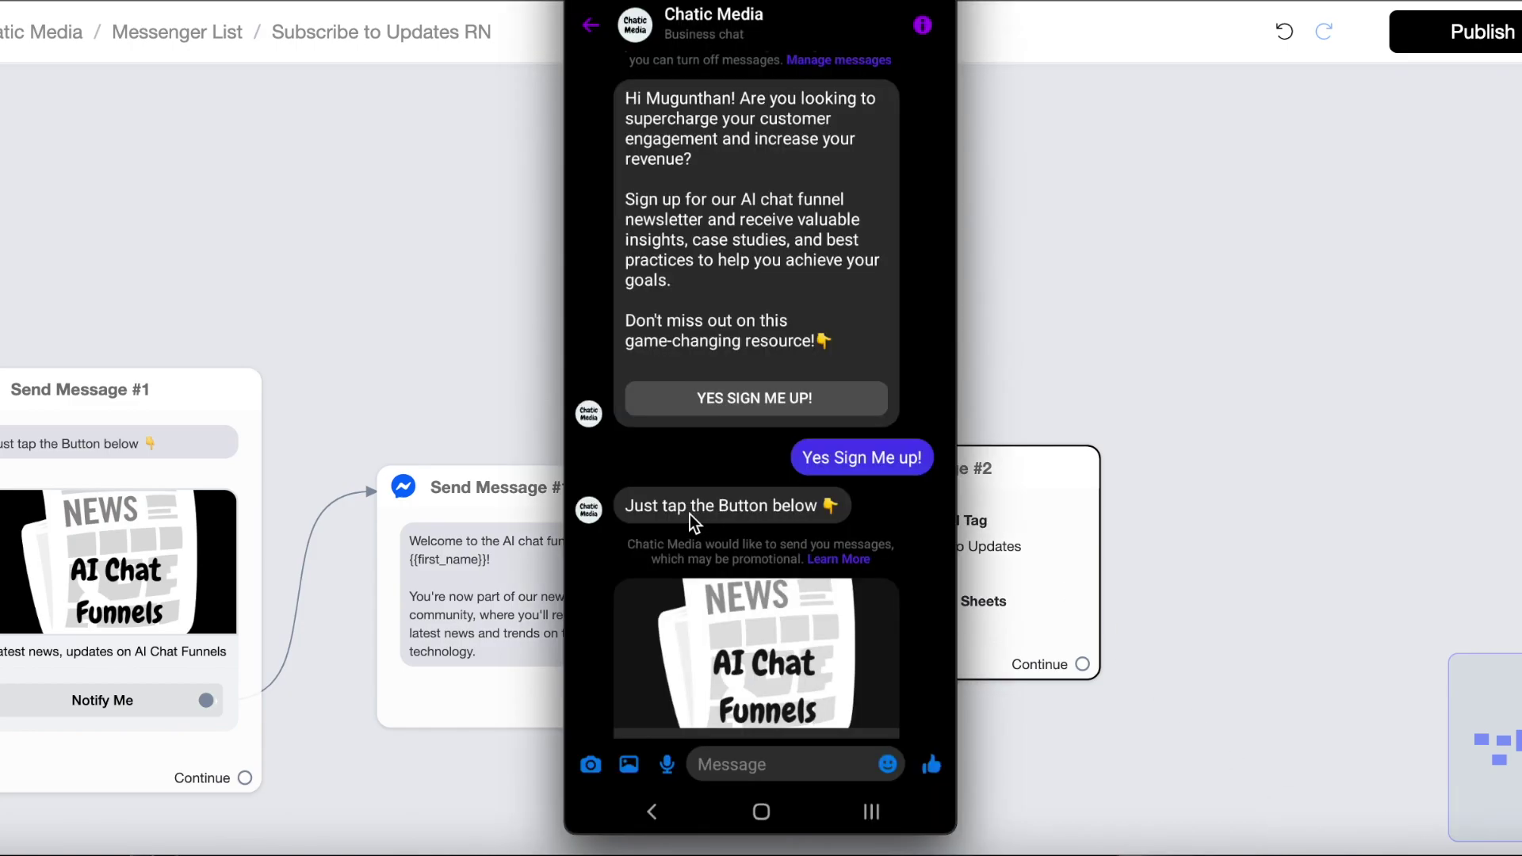
scroll(694, 523, up, 1)
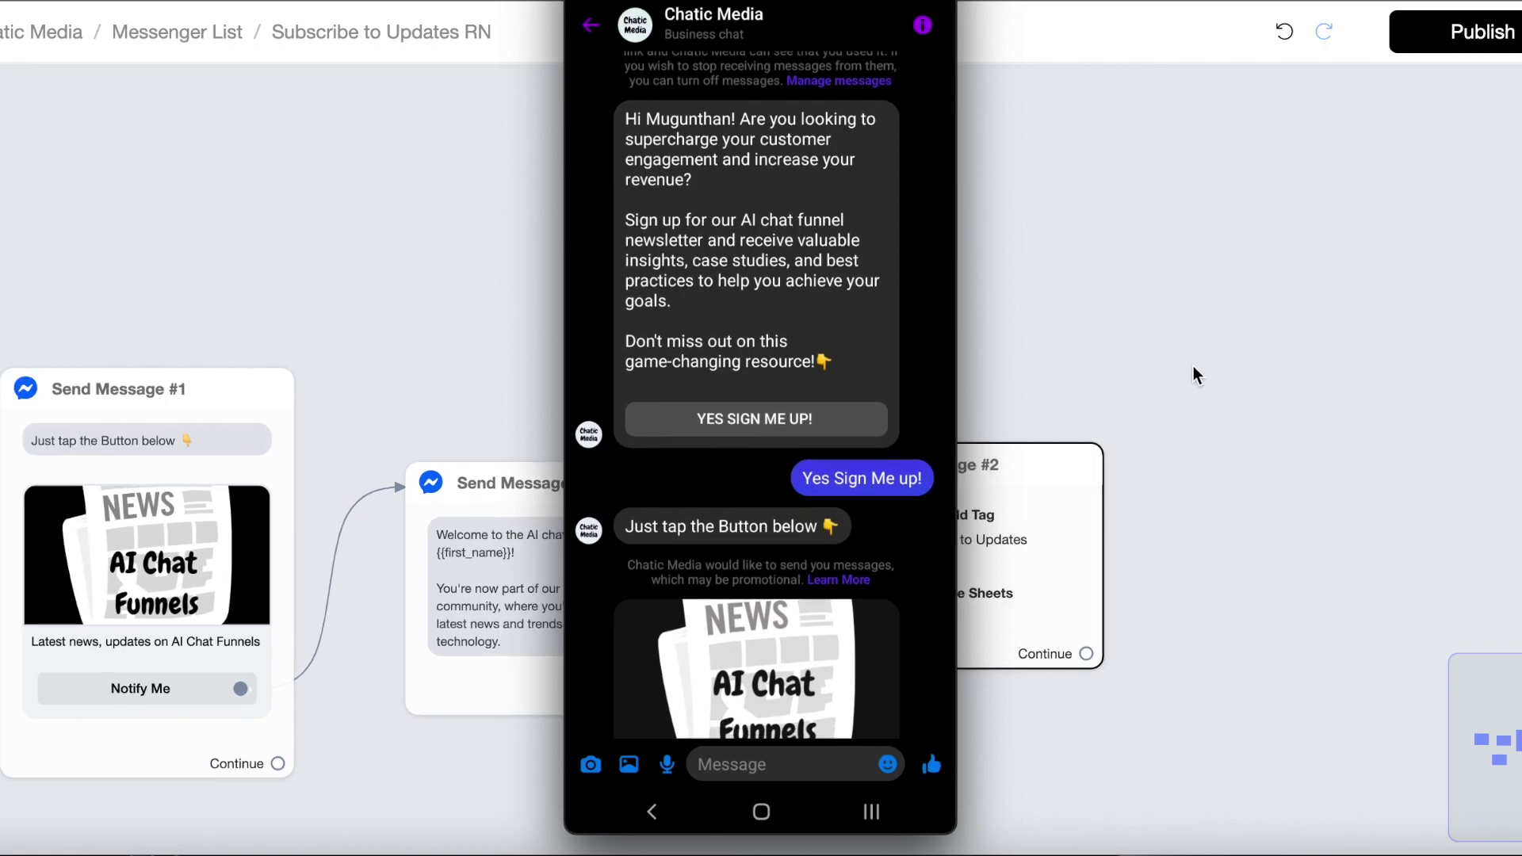
scroll(1195, 374, left, 10)
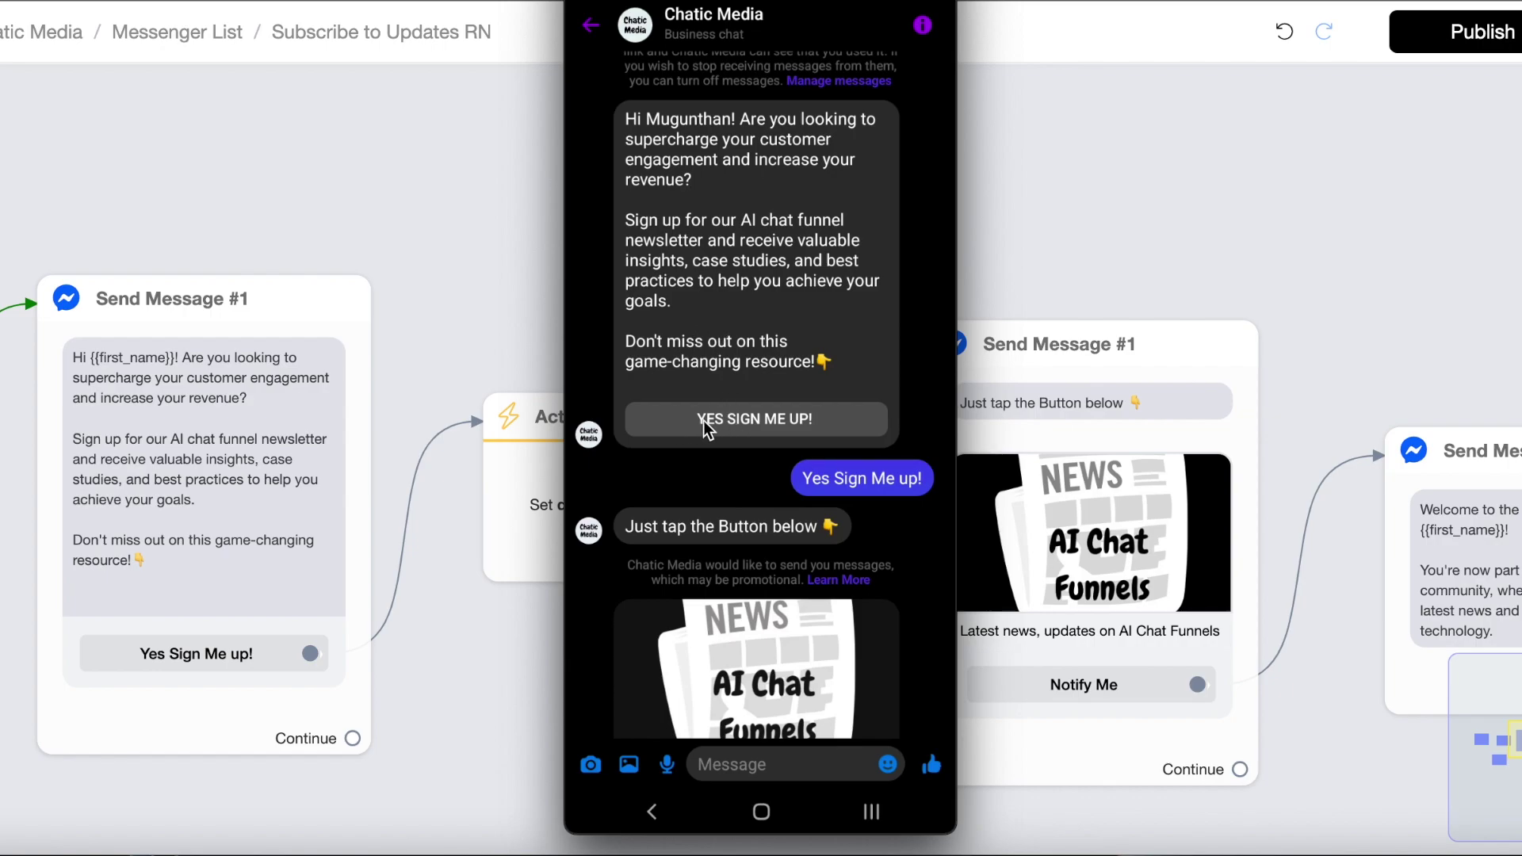
scroll(1157, 467, down, 2)
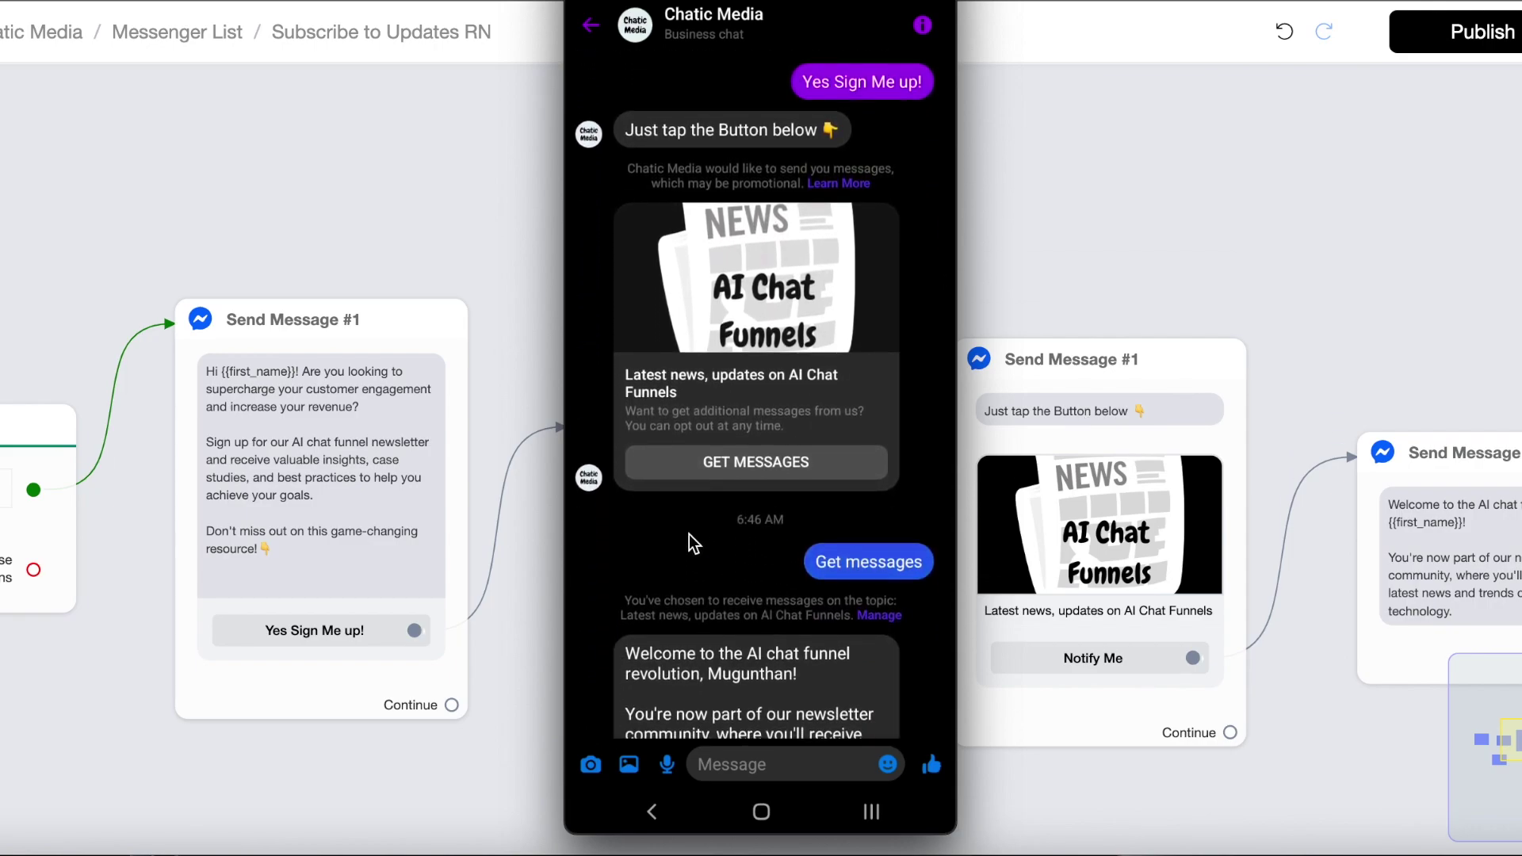
scroll(1471, 533, up, 2)
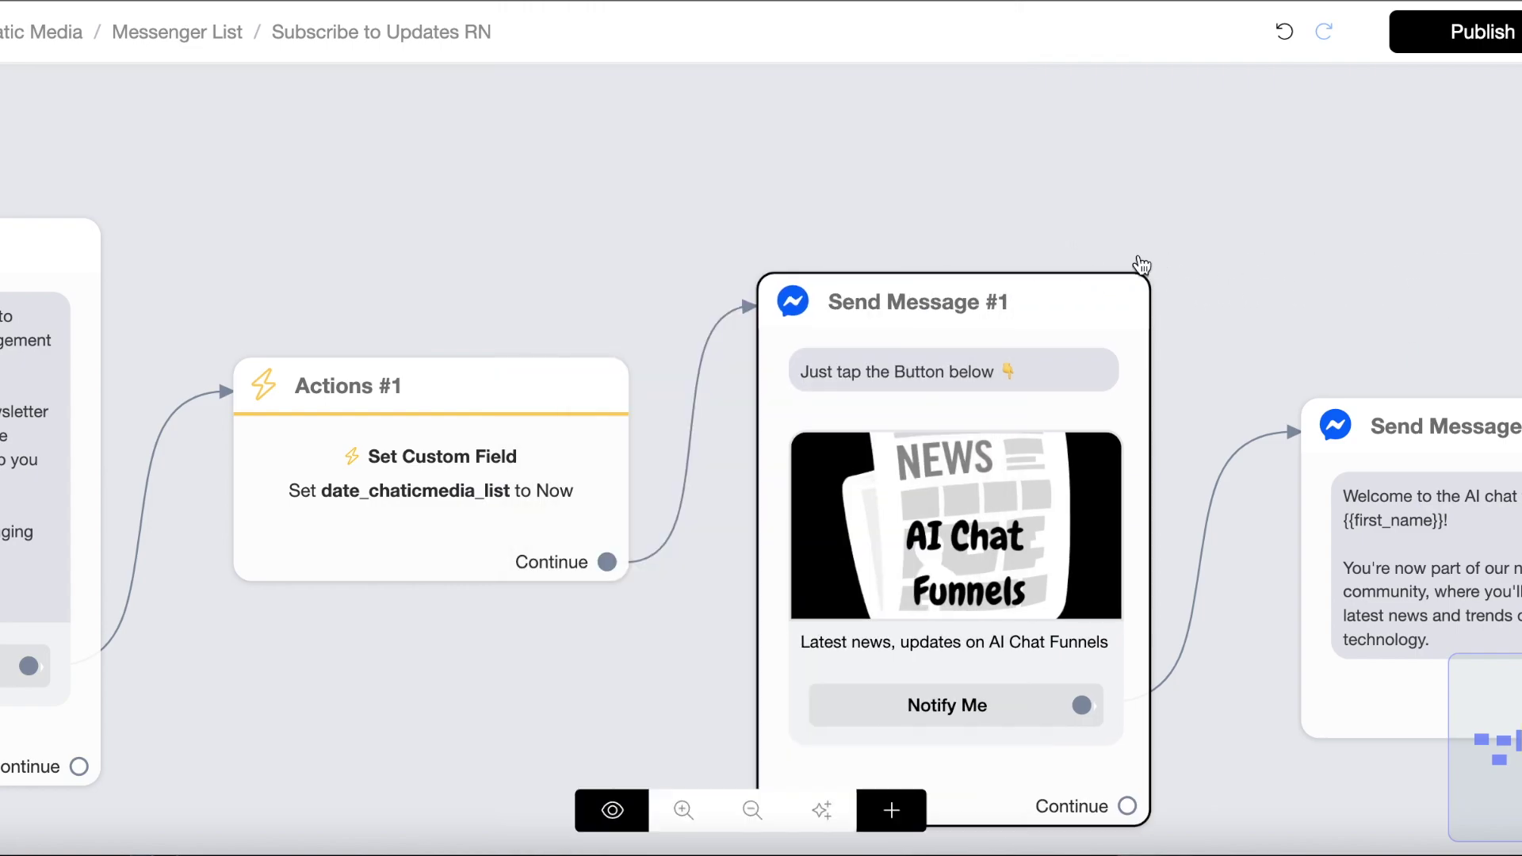
drag(1142, 261, 339, 234)
mouse_move(1152, 502)
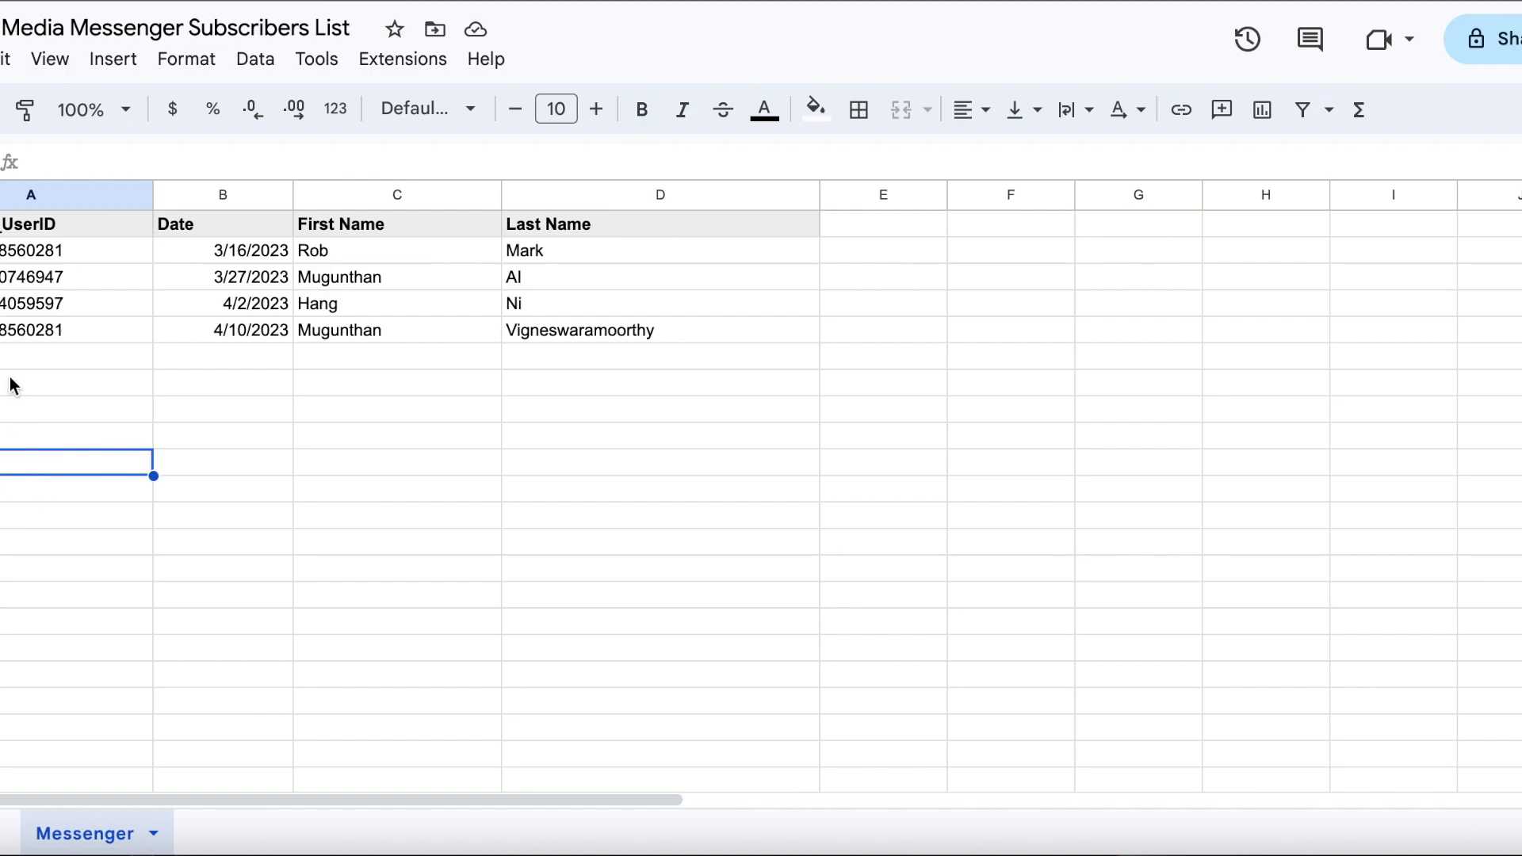
Highlight the new 4/10/2023 subscriber row A5:D5, then clear the selection
drag(40, 329, 593, 336)
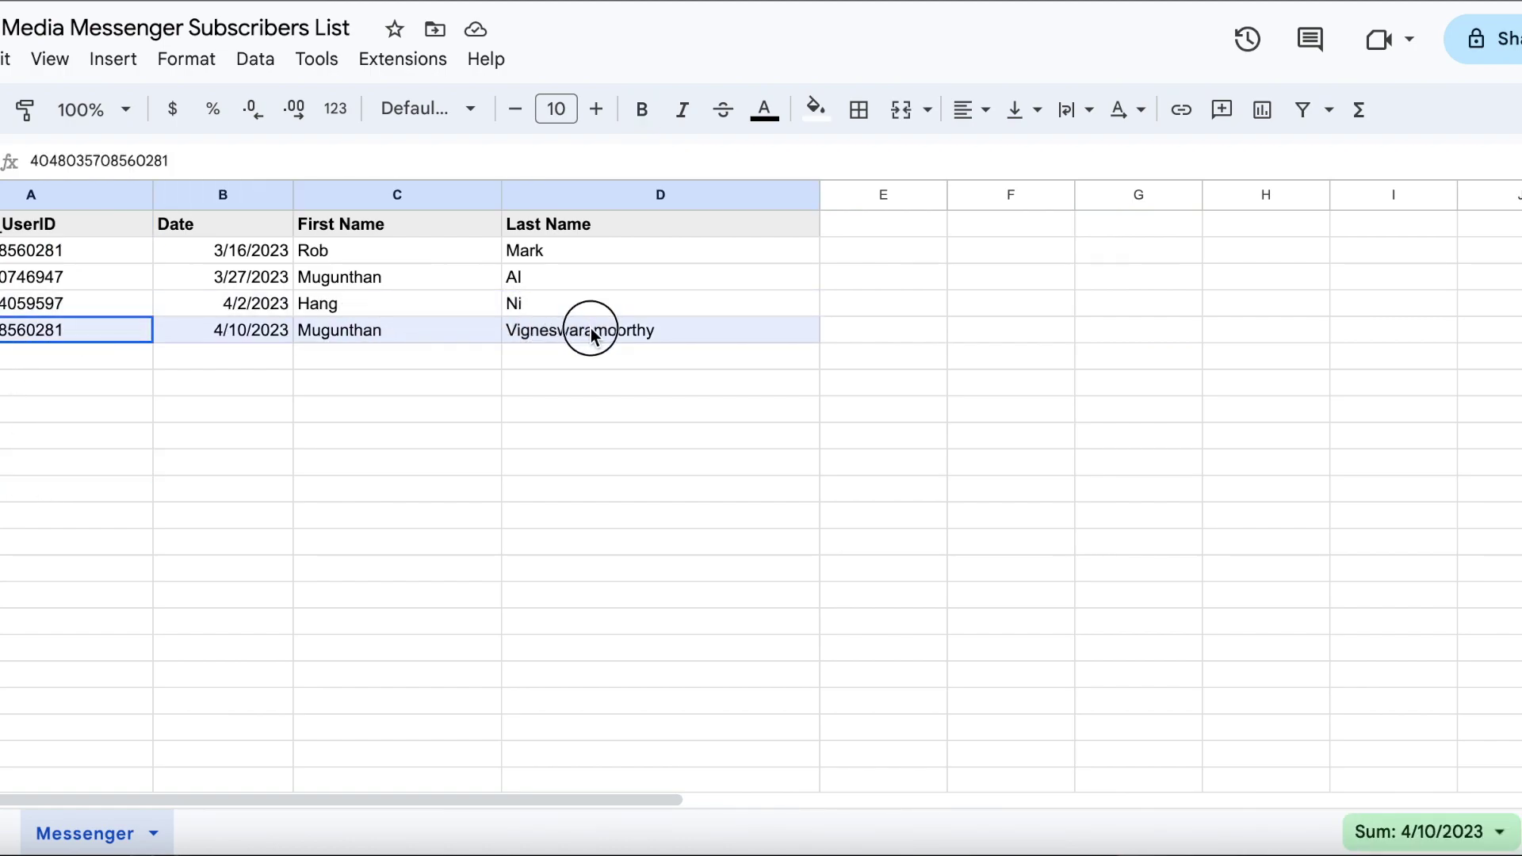
click(309, 432)
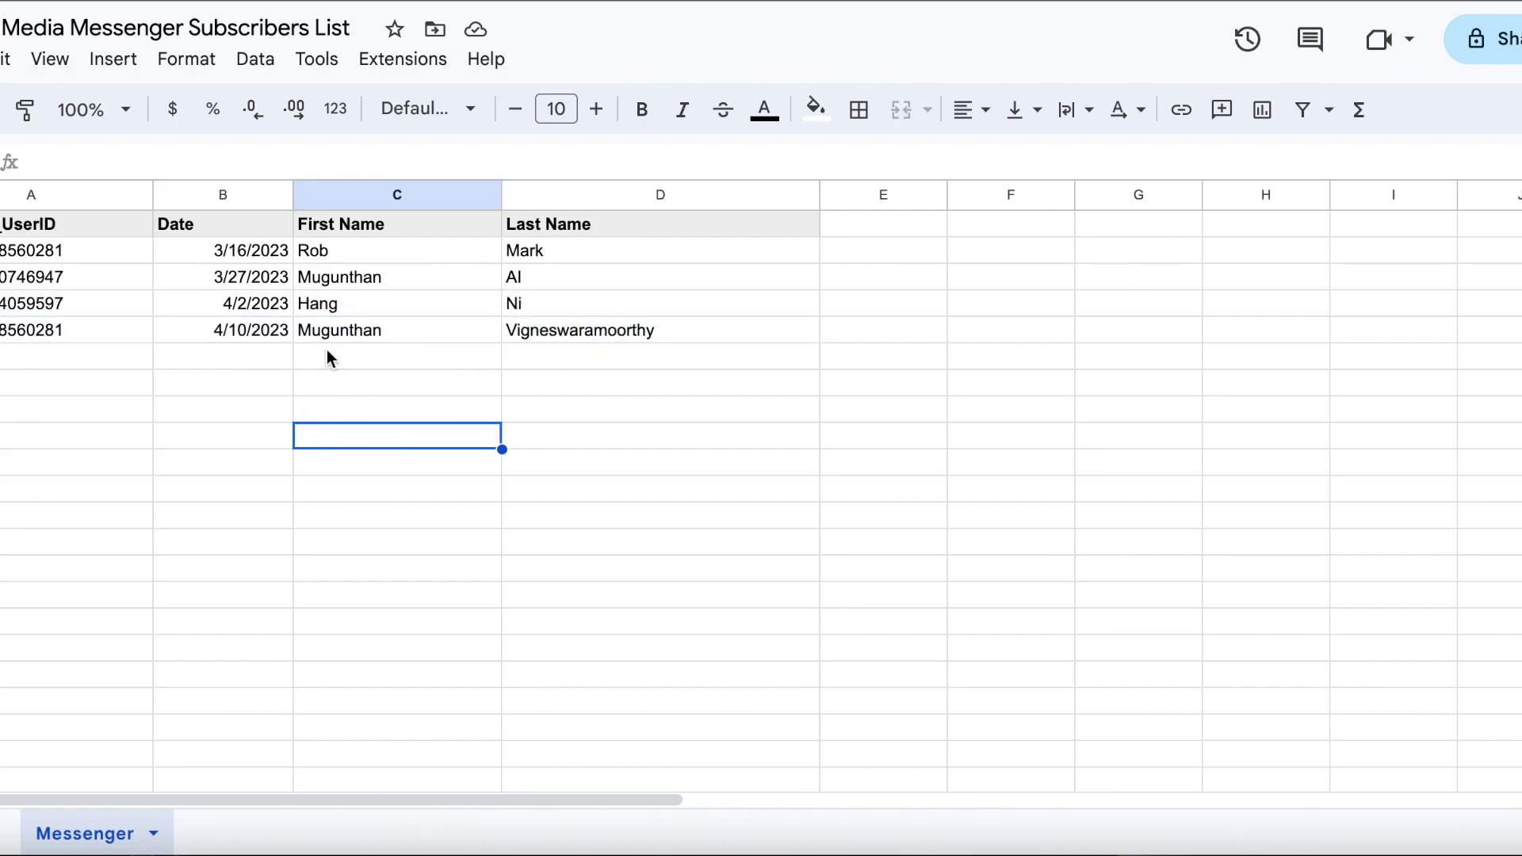